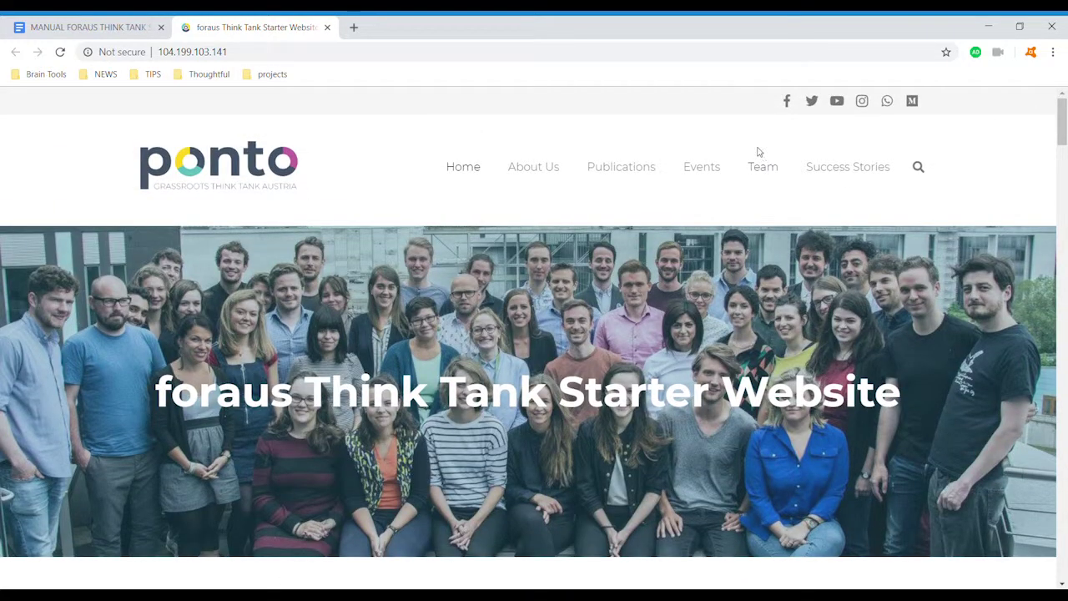
# Open a new browser tab with console.cloud.google.com entered in the address bar.
pyautogui.hotkey('ctrl', 't')
pyautogui.write('console.cloud.google.com')
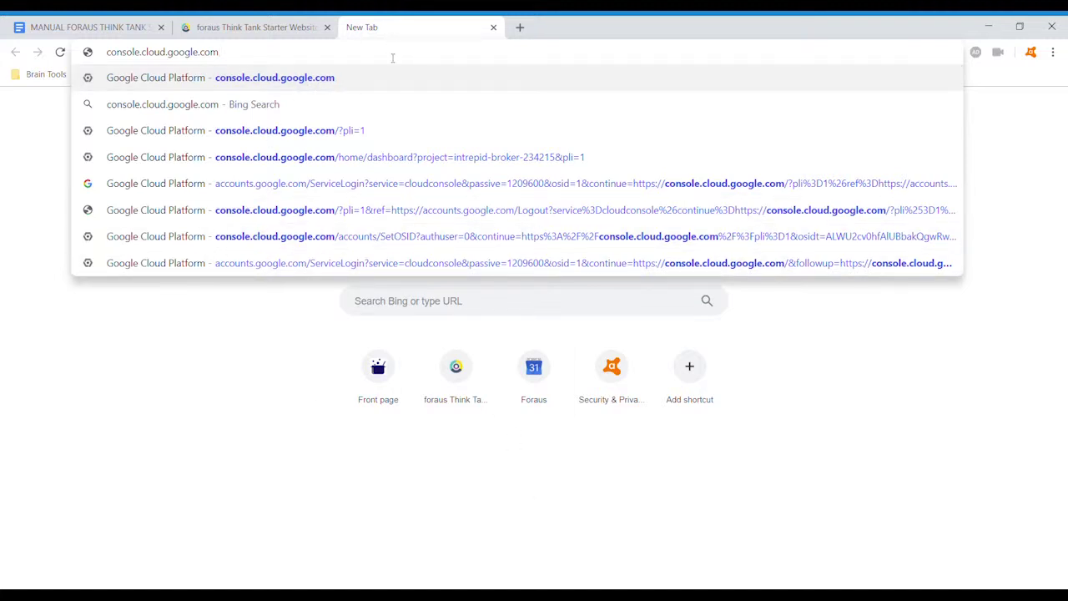
# Load the Cloud Console, sign in with the organisation account, and open the project list.
pyautogui.press('Return')
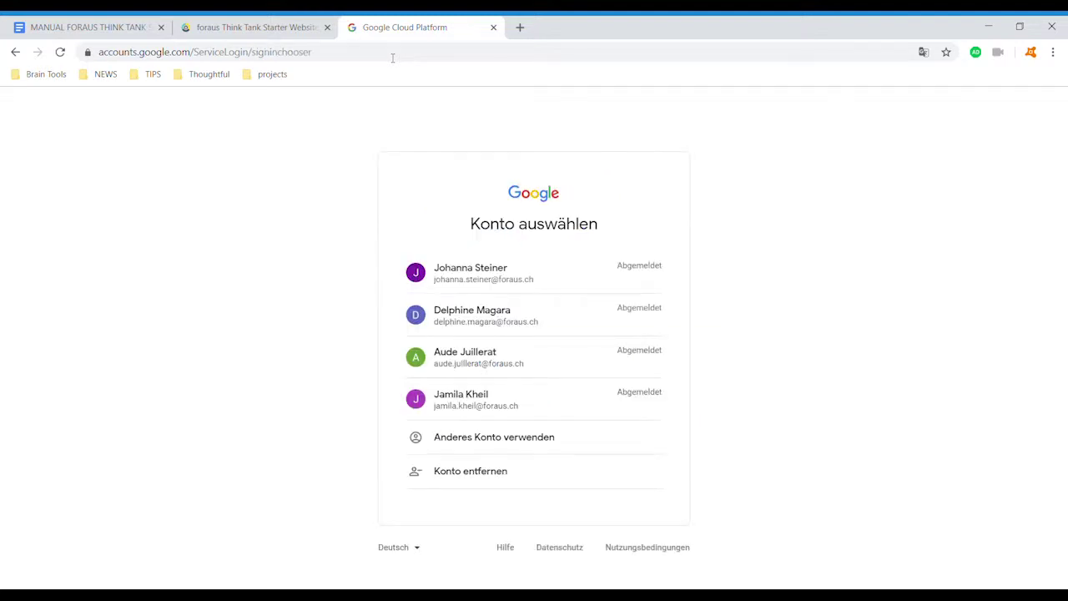
pyautogui.click(498, 401)
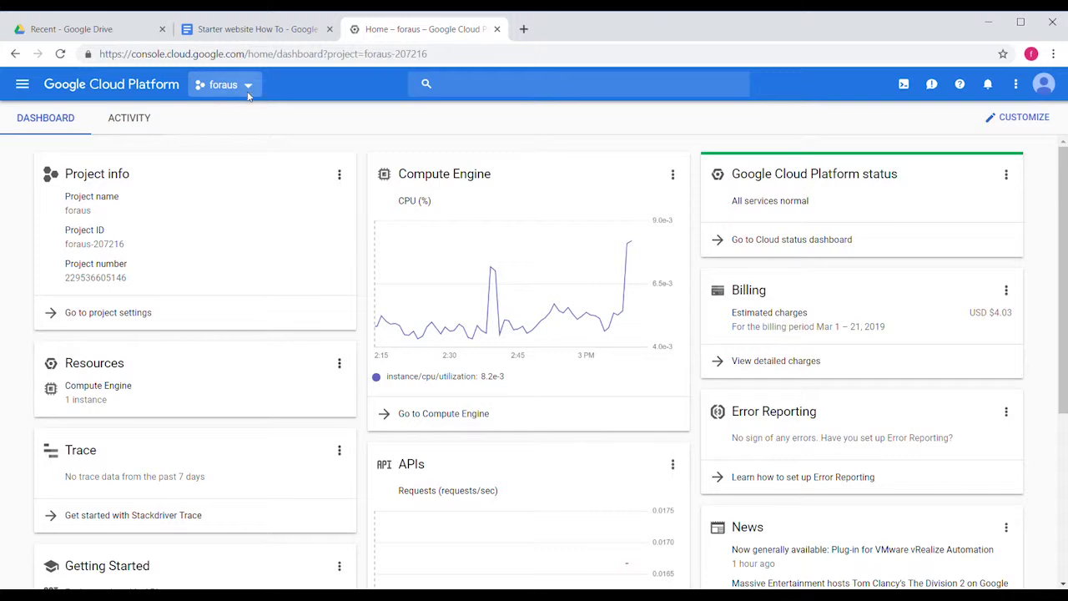
pyautogui.click(249, 86)
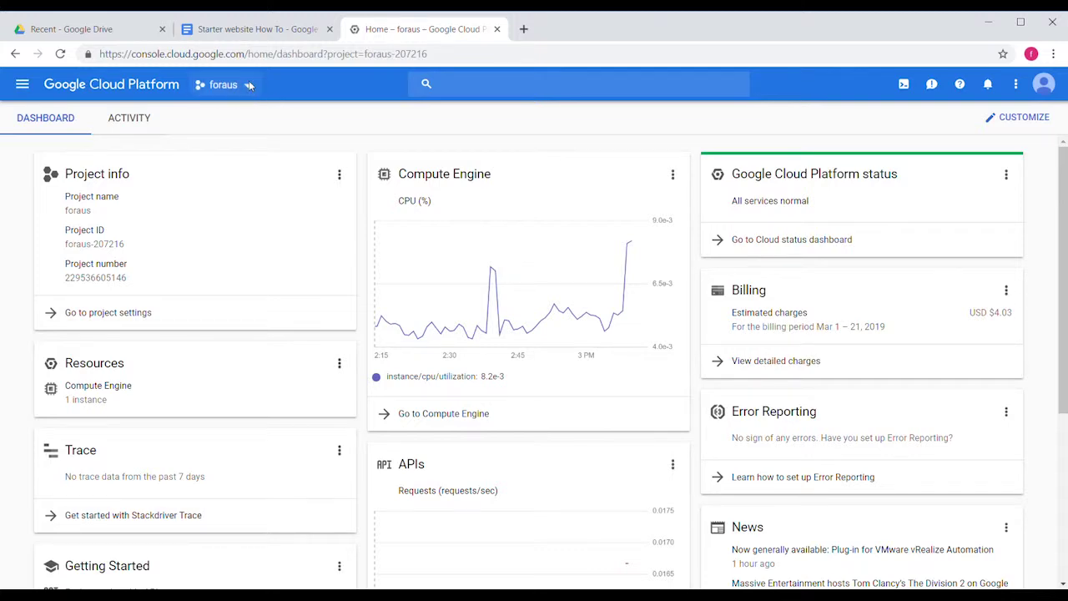
# Create the project 'Think Tank name' billed to the Foraus website account.
pyautogui.click(710, 149)
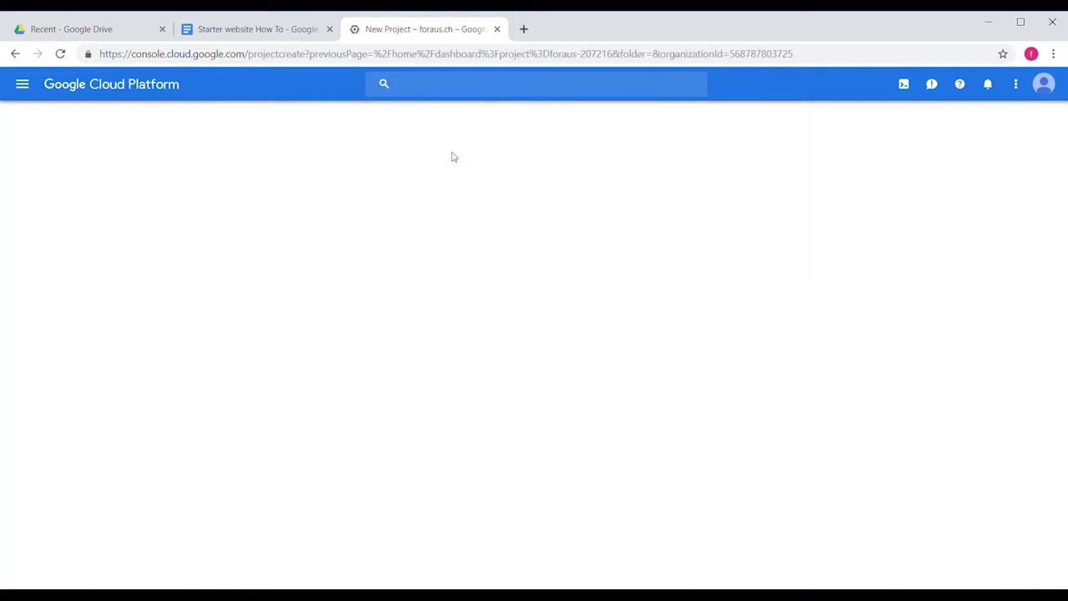
pyautogui.write('t')
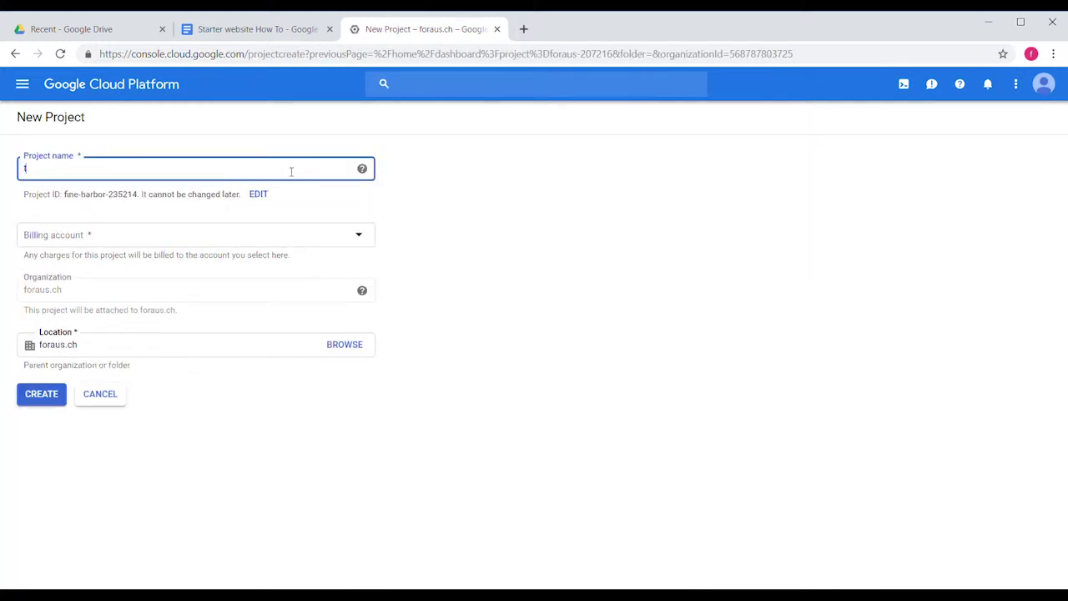
pyautogui.write('hink Tank name')
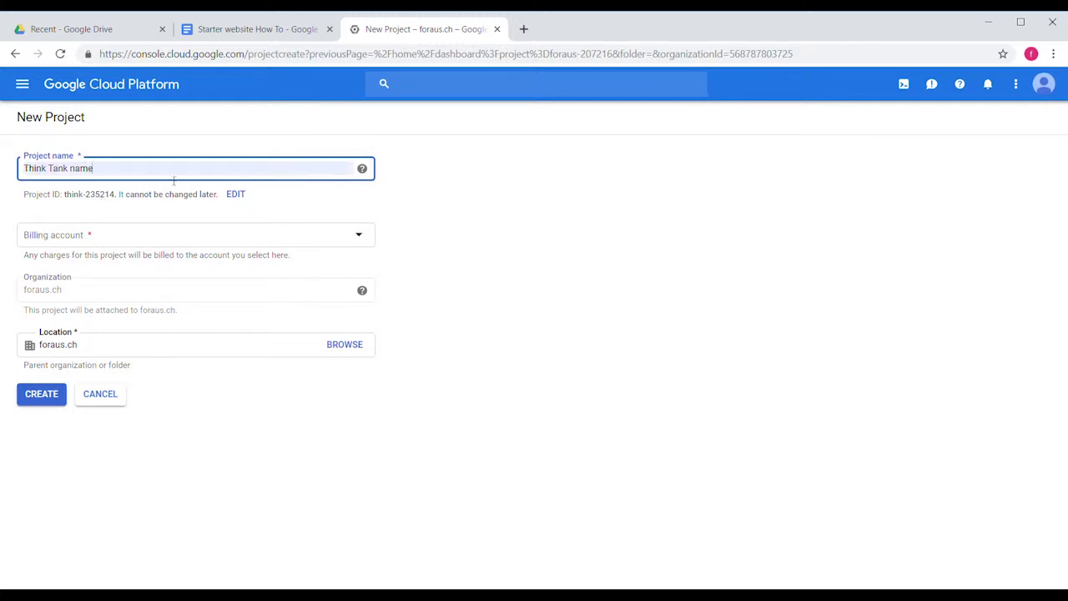
pyautogui.click(155, 235)
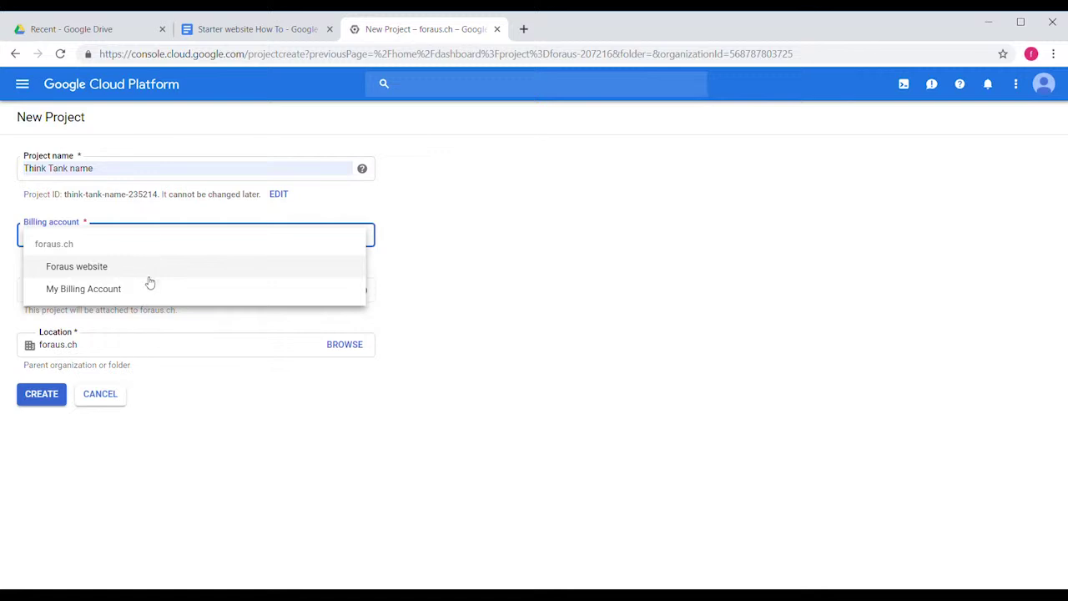
pyautogui.click(152, 269)
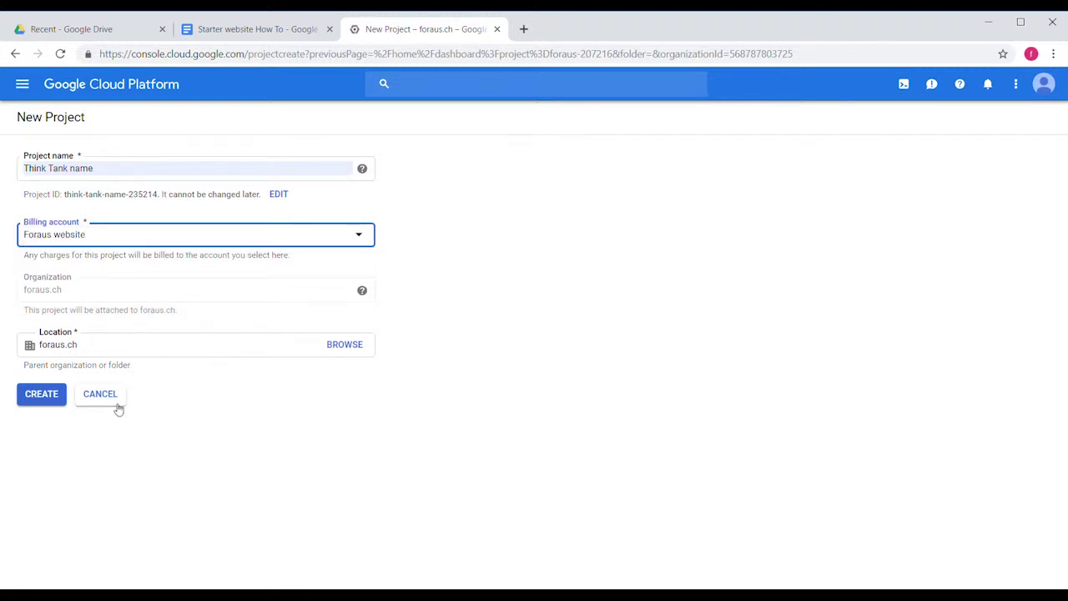
pyautogui.click(41, 395)
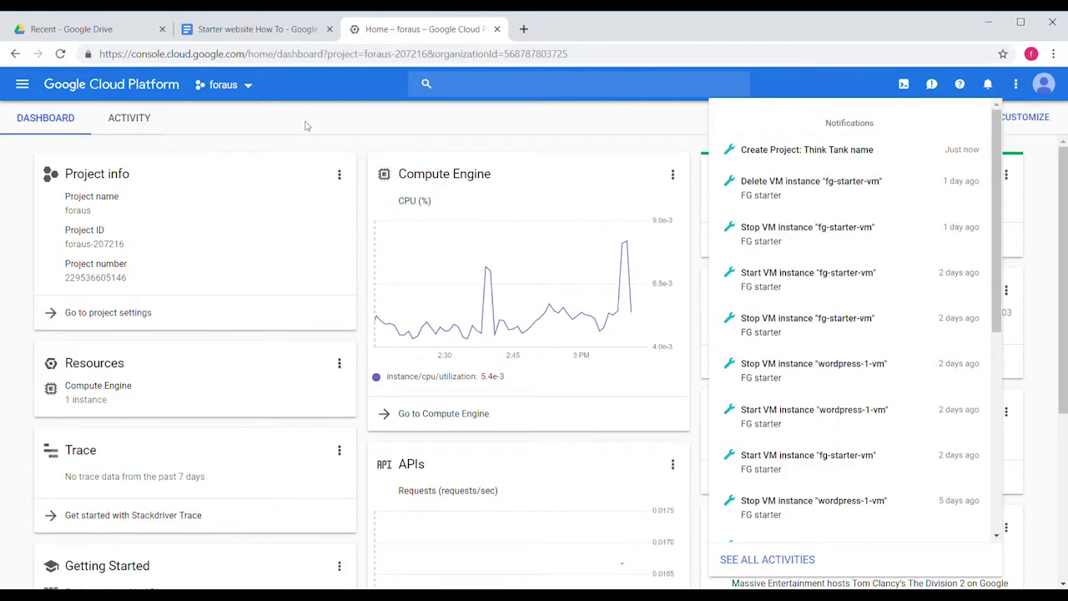
# Find WordPress Certified by Bitnami in the Marketplace and launch it on Compute Engine.
pyautogui.click(23, 84)
pyautogui.click(103, 199)
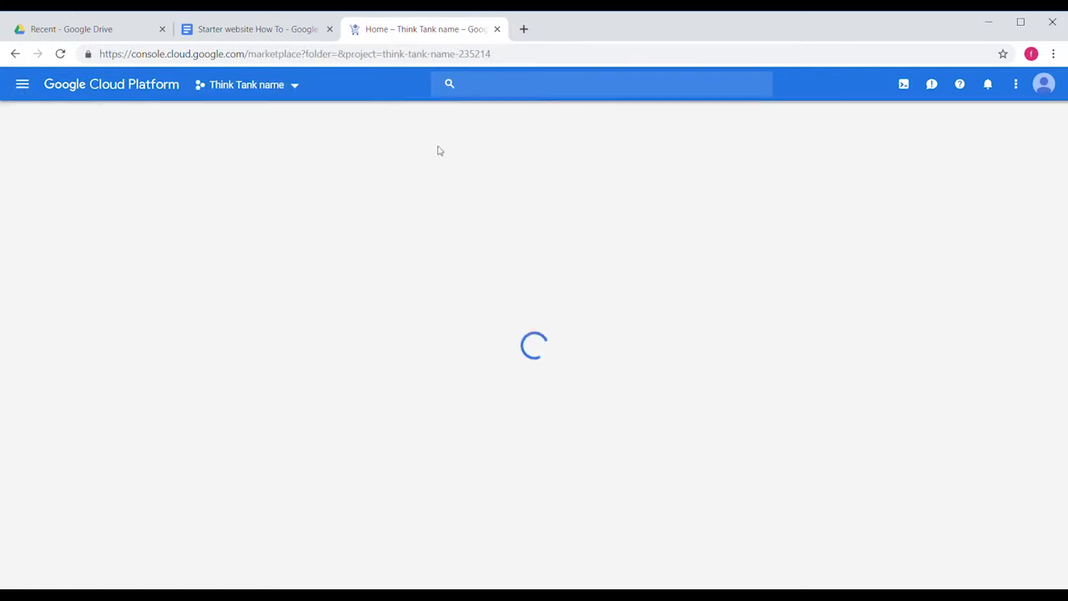
pyautogui.click(522, 89)
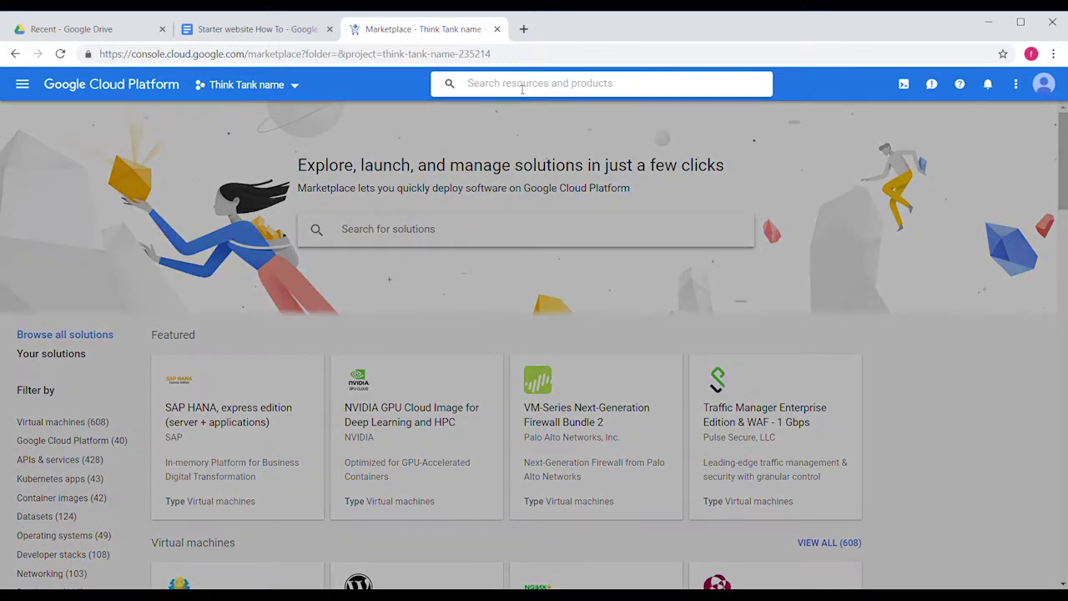
pyautogui.write('wordpress')
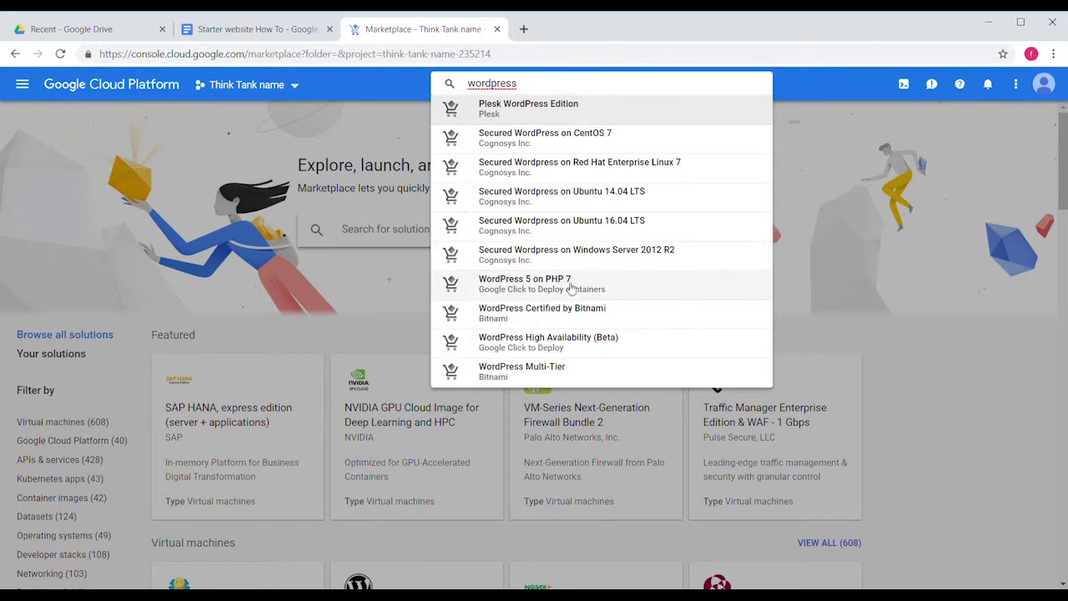
pyautogui.click(571, 308)
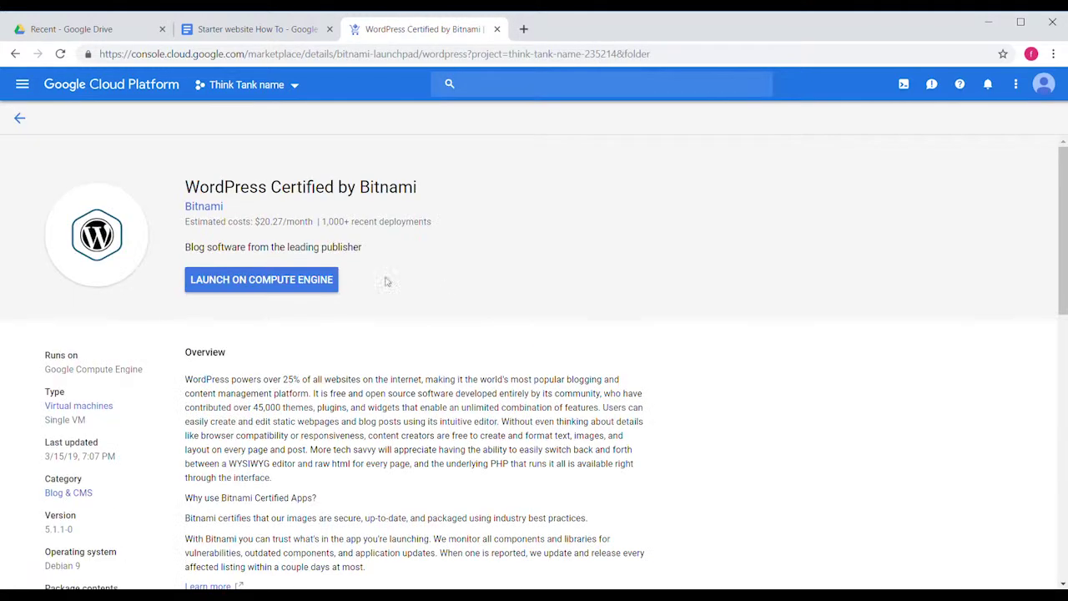
pyautogui.scroll(-1, 310, 284)
pyautogui.click(301, 215)
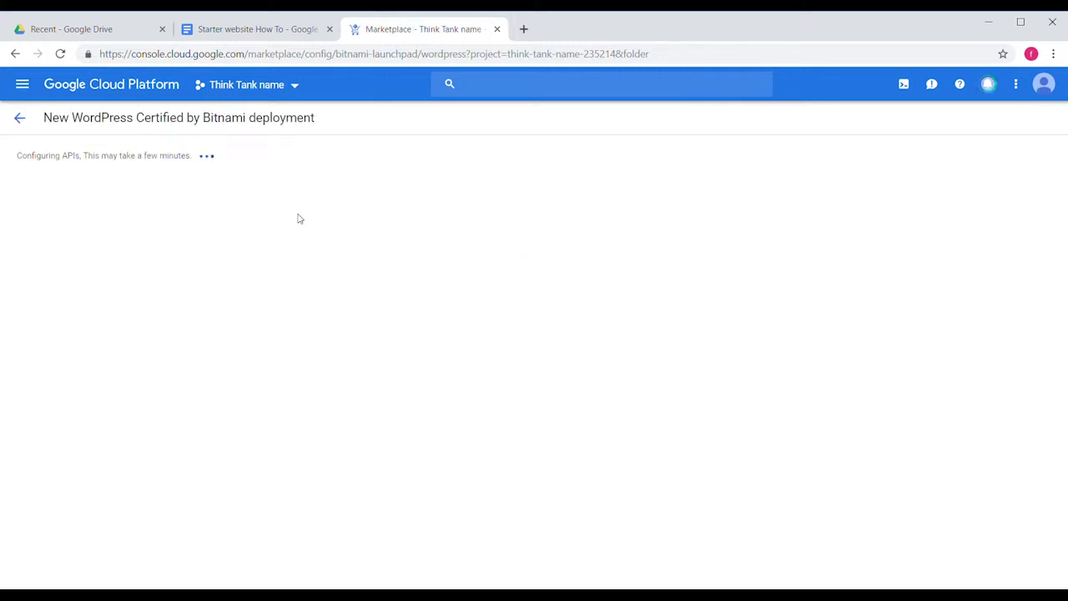
# Rename the deployment to thinktank2019 and set its zone to europe-west1-b.
pyautogui.tripleClick(139, 169)
pyautogui.write('thinktan')
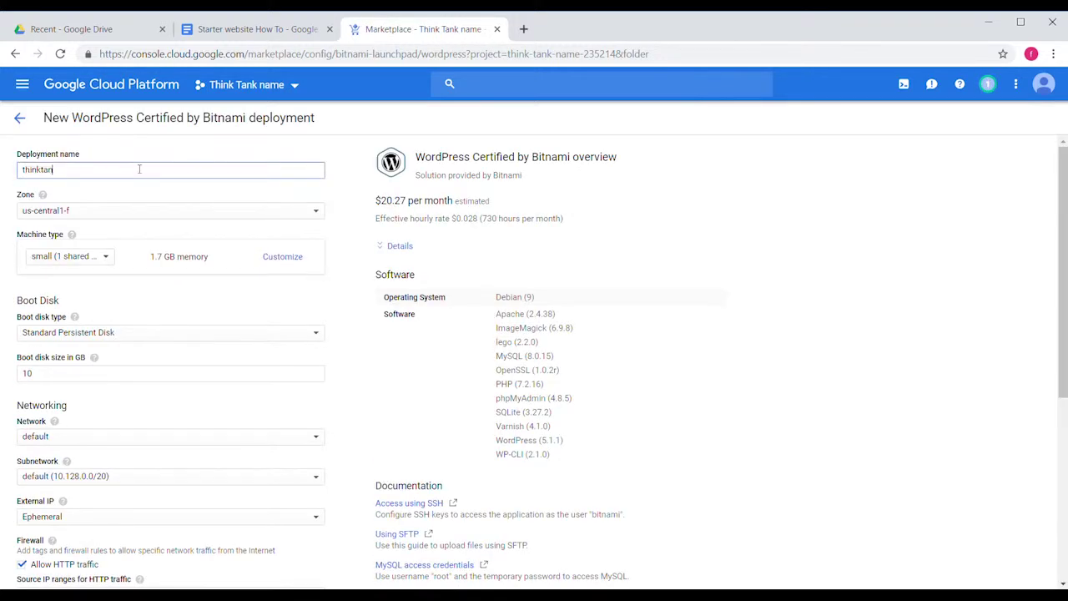
pyautogui.write('k2019')
pyautogui.click(134, 215)
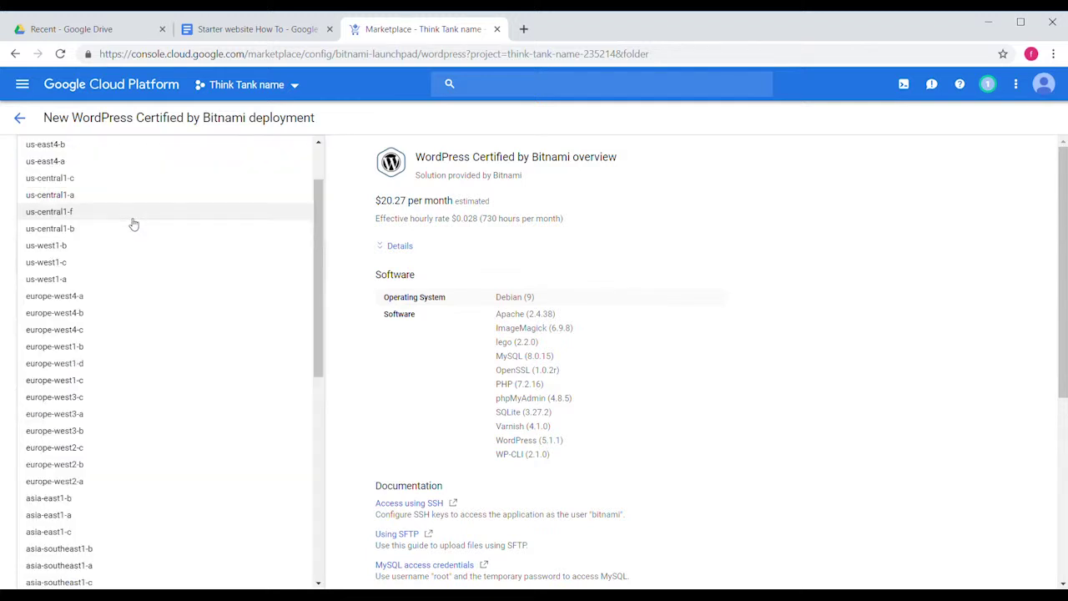
pyautogui.click(120, 349)
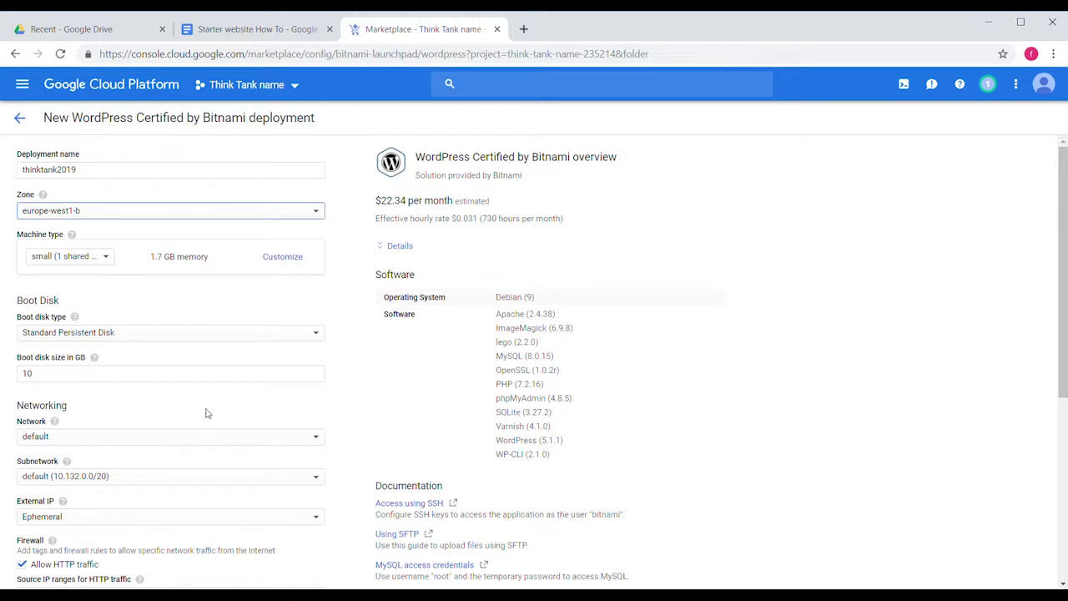
pyautogui.scroll(-3, 207, 412)
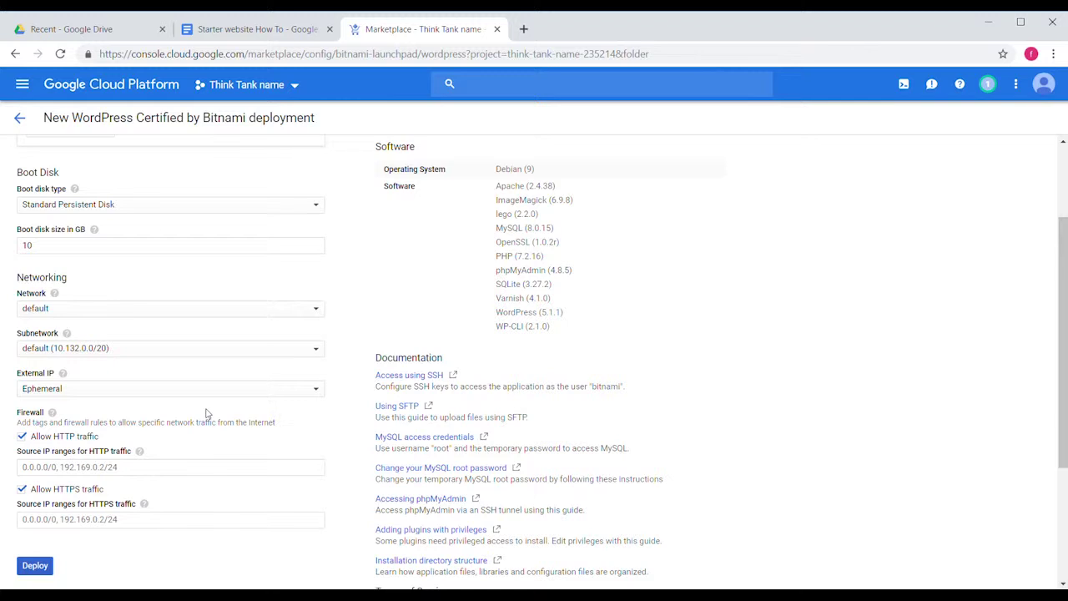
pyautogui.scroll(-1, 207, 412)
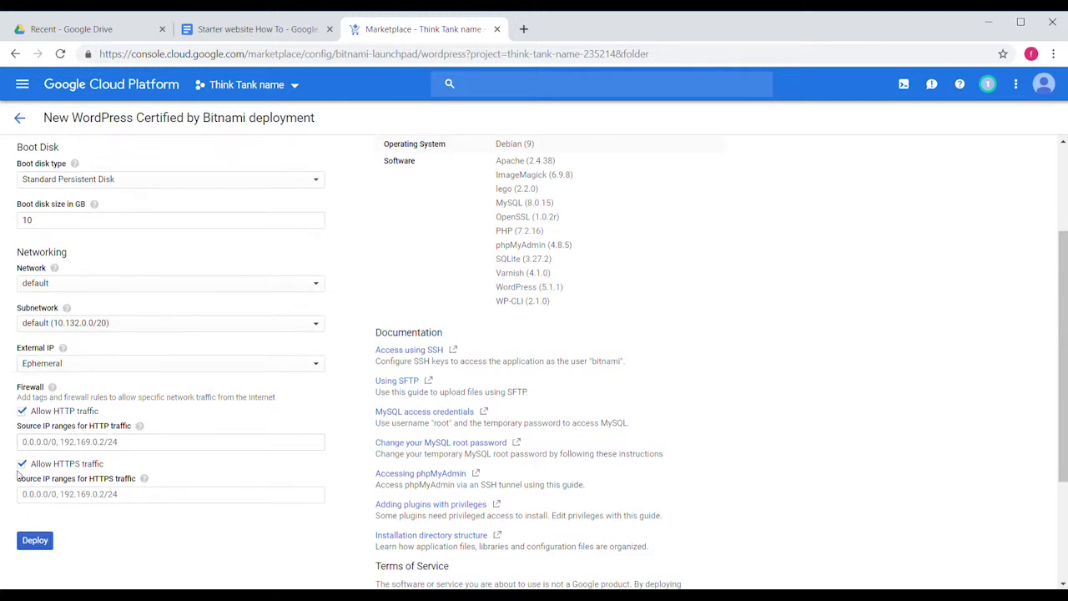
pyautogui.click(39, 543)
pyautogui.scroll(-1, 38, 543)
# Deploy thinktank2019, select the temporary admin password, and open the new site.
pyautogui.click(36, 498)
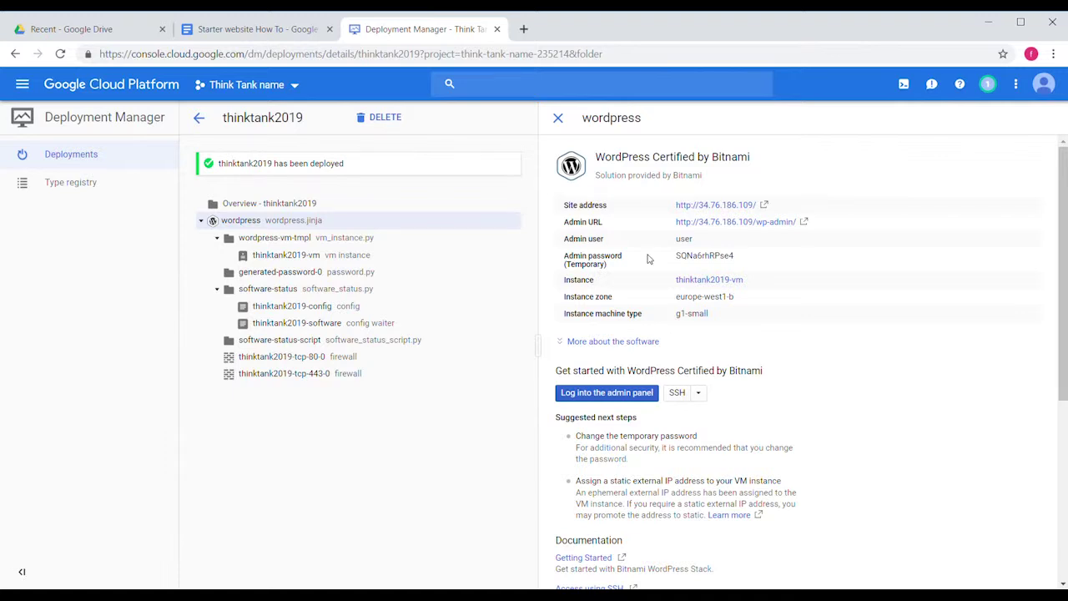
pyautogui.moveTo(676, 257); pyautogui.dragTo(761, 258)
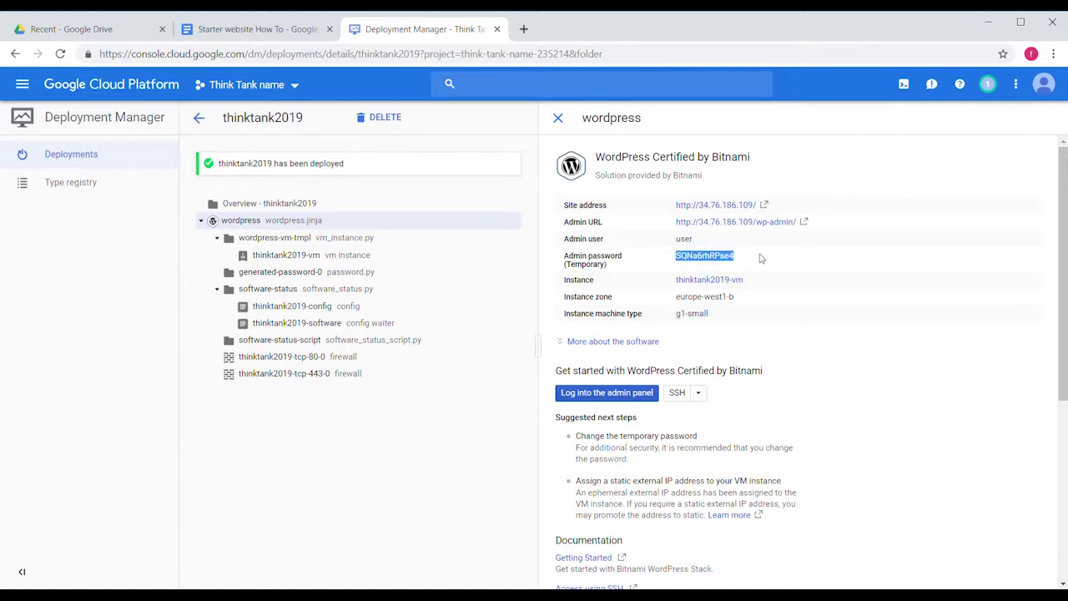
pyautogui.click(761, 258)
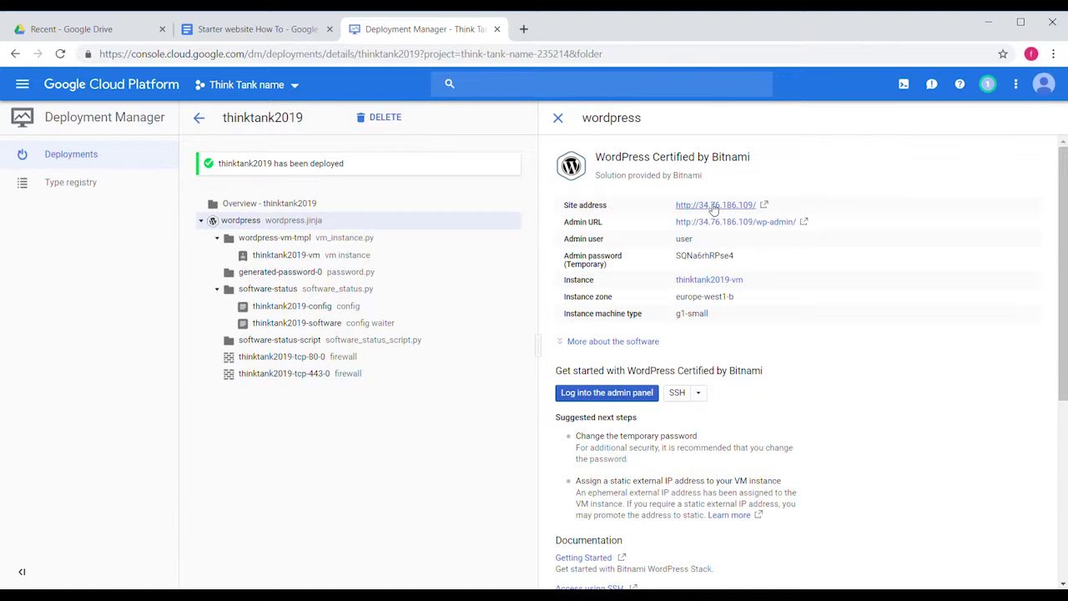
pyautogui.click(714, 207)
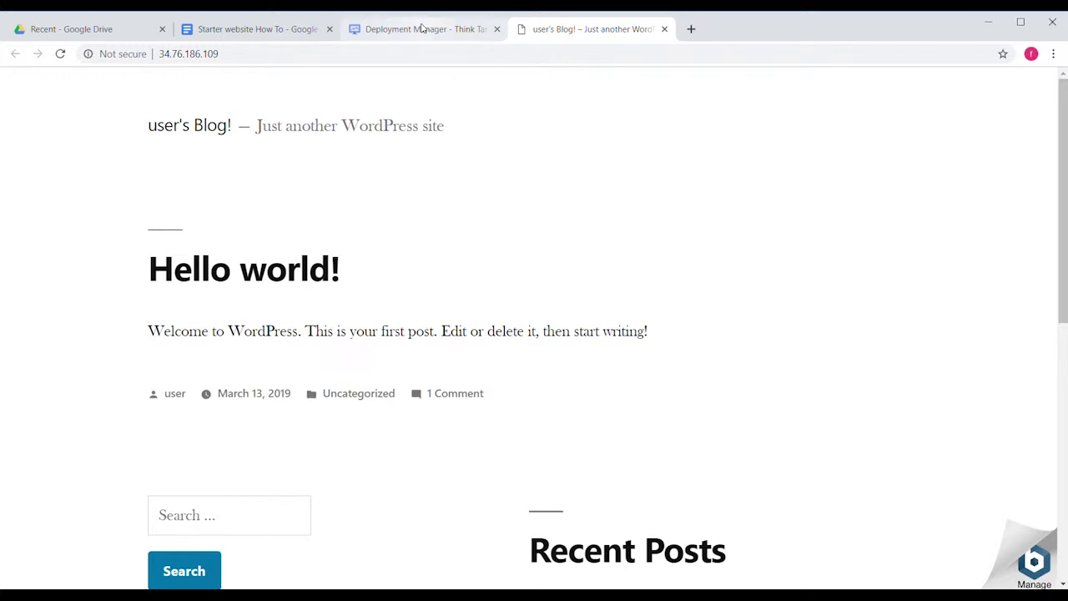
# Go to the site's /wp-admin/ page and log in as 'user' with the temporary password.
pyautogui.click(274, 60)
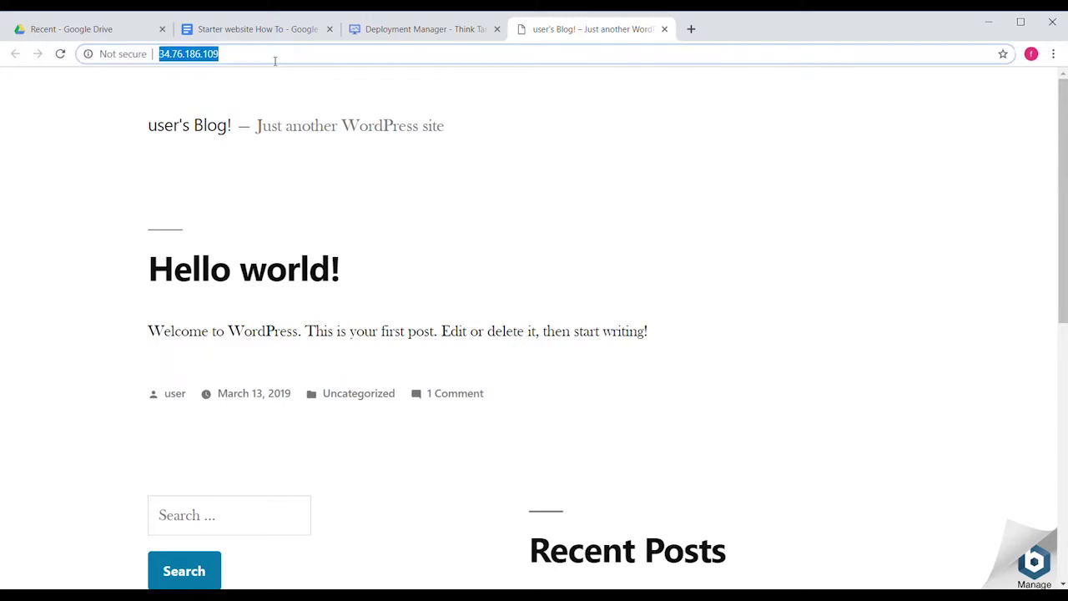
pyautogui.click(274, 60)
pyautogui.write('/')
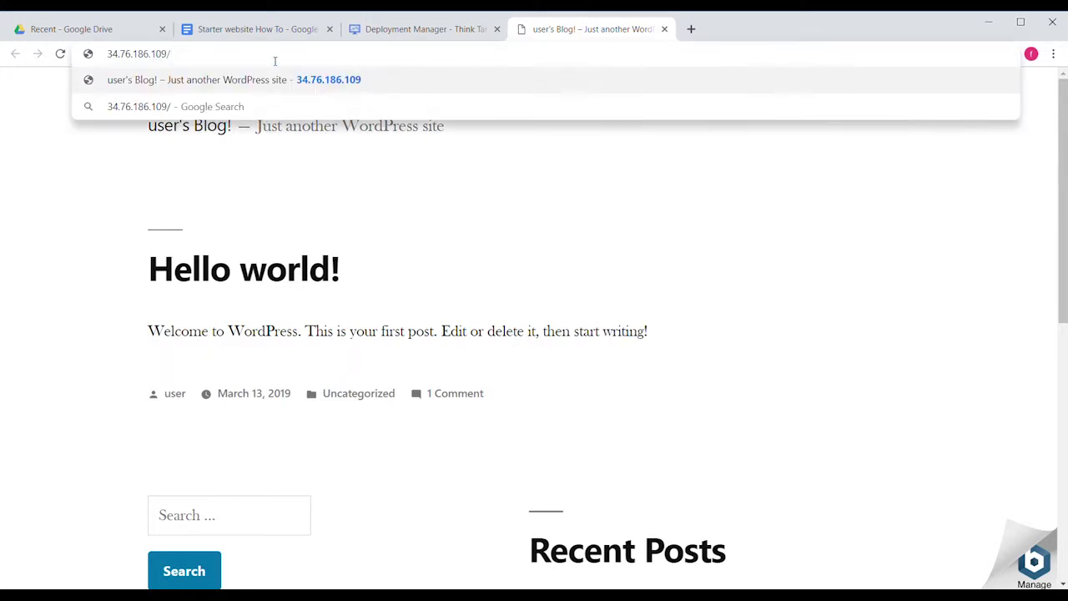
pyautogui.write('wp-admin/')
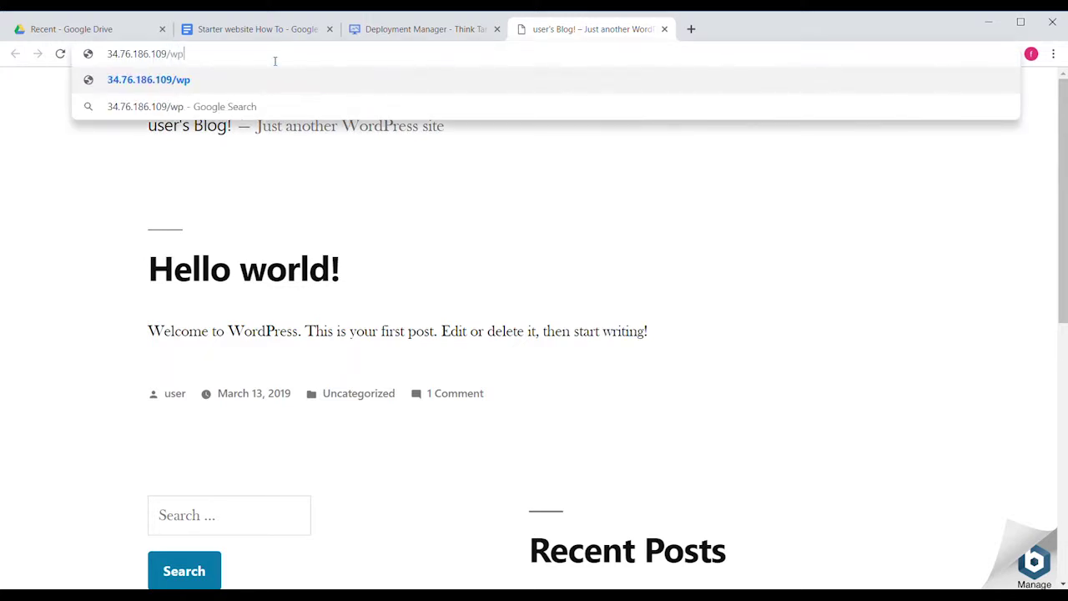
pyautogui.press('Return')
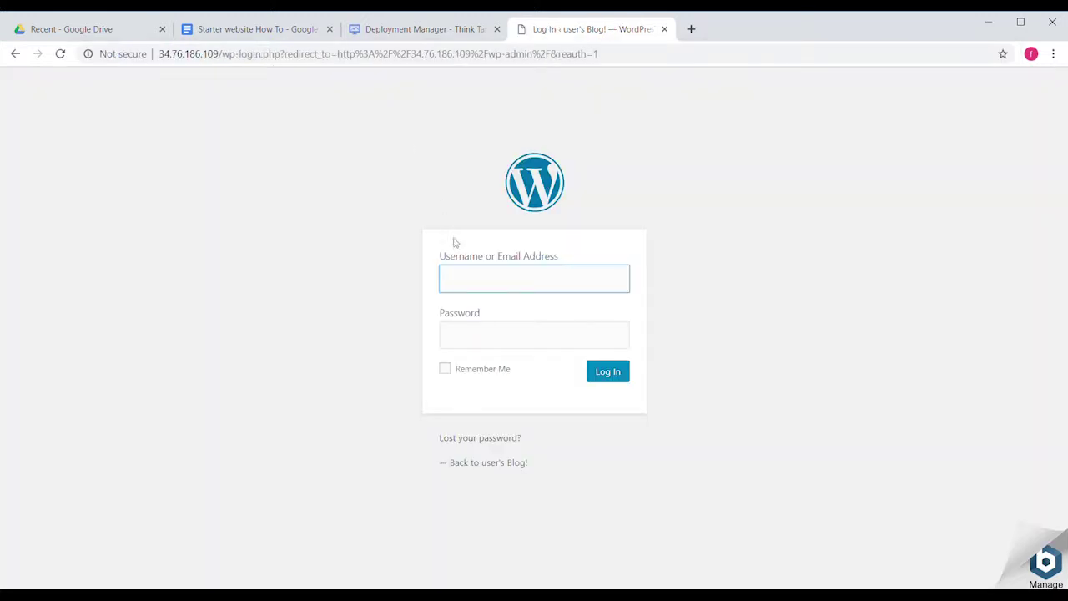
pyautogui.write('user')
pyautogui.click(488, 340)
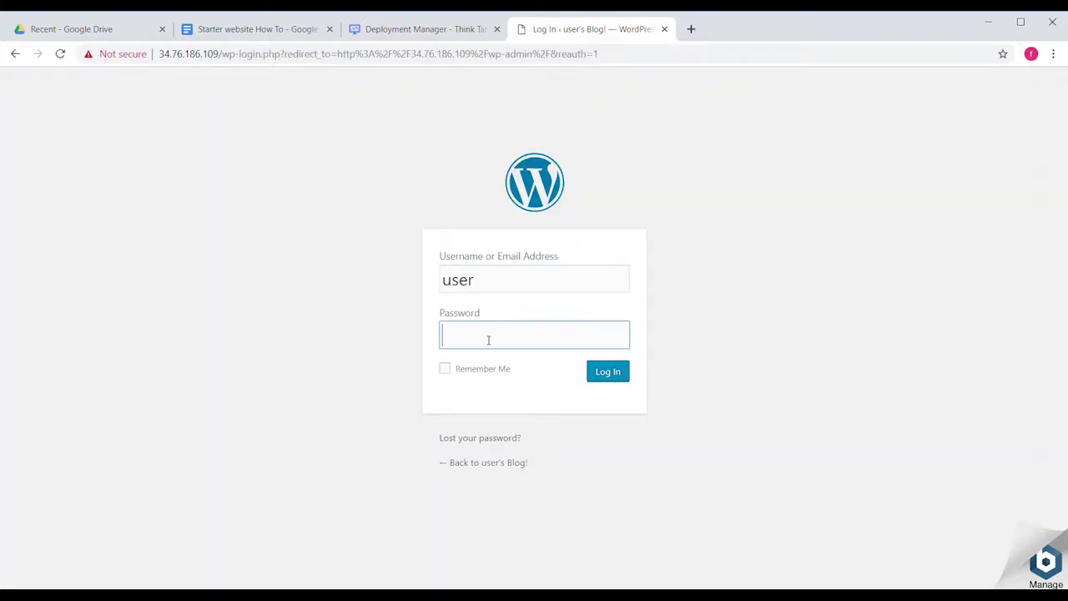
pyautogui.write('••••••••••••')
pyautogui.click(614, 375)
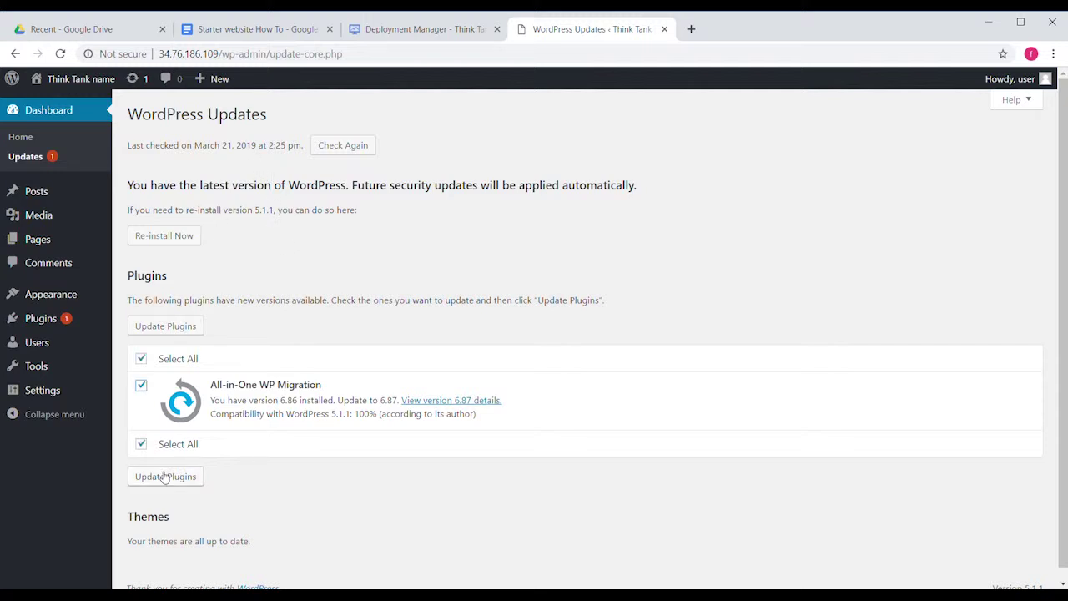
# Update All-in-One WP Migration, activate it from an 'All in one' search, and open Import.
pyautogui.click(165, 477)
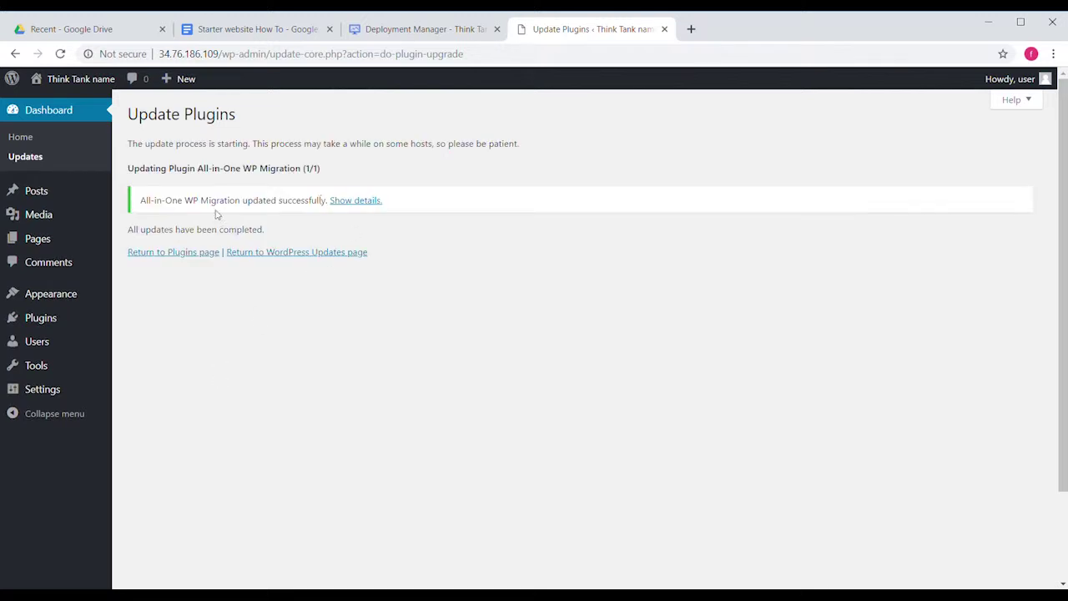
pyautogui.moveTo(74, 315)
pyautogui.click(126, 341)
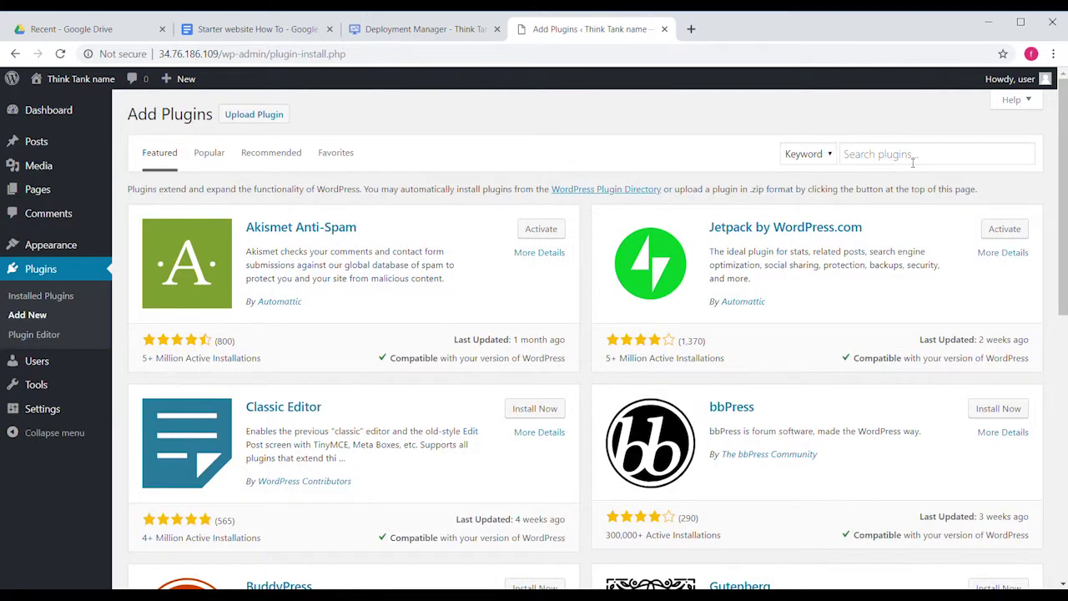
pyautogui.click(913, 162)
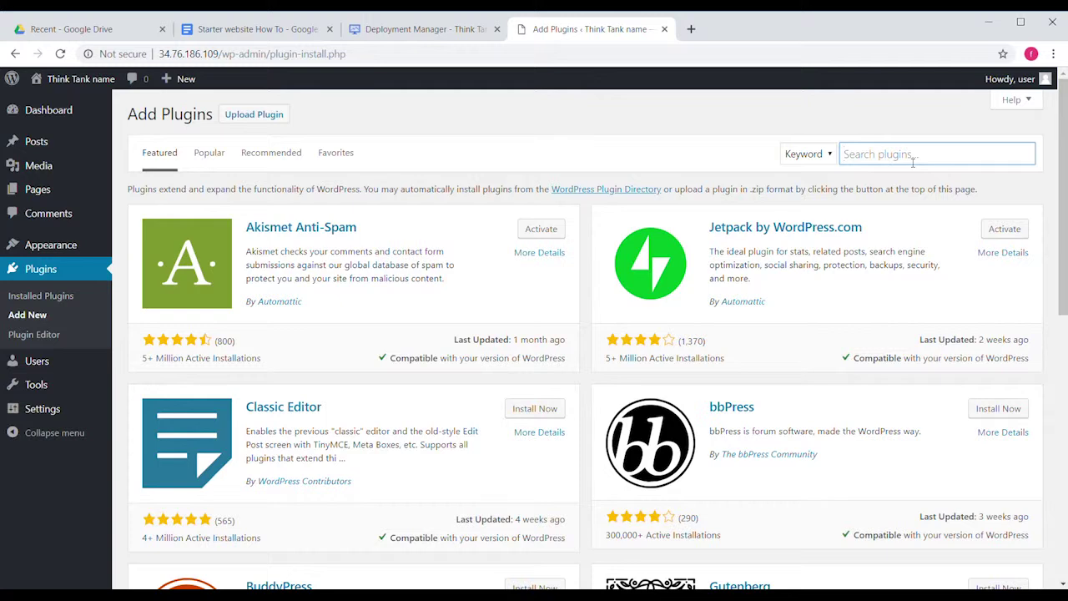
pyautogui.write('All in one')
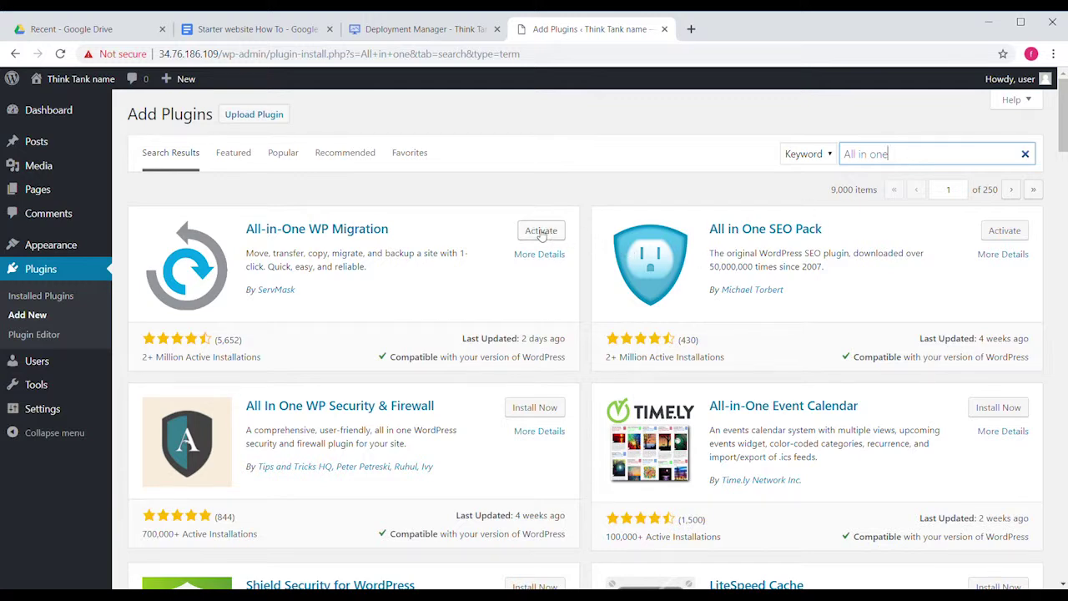
pyautogui.click(541, 231)
pyautogui.moveTo(68, 414)
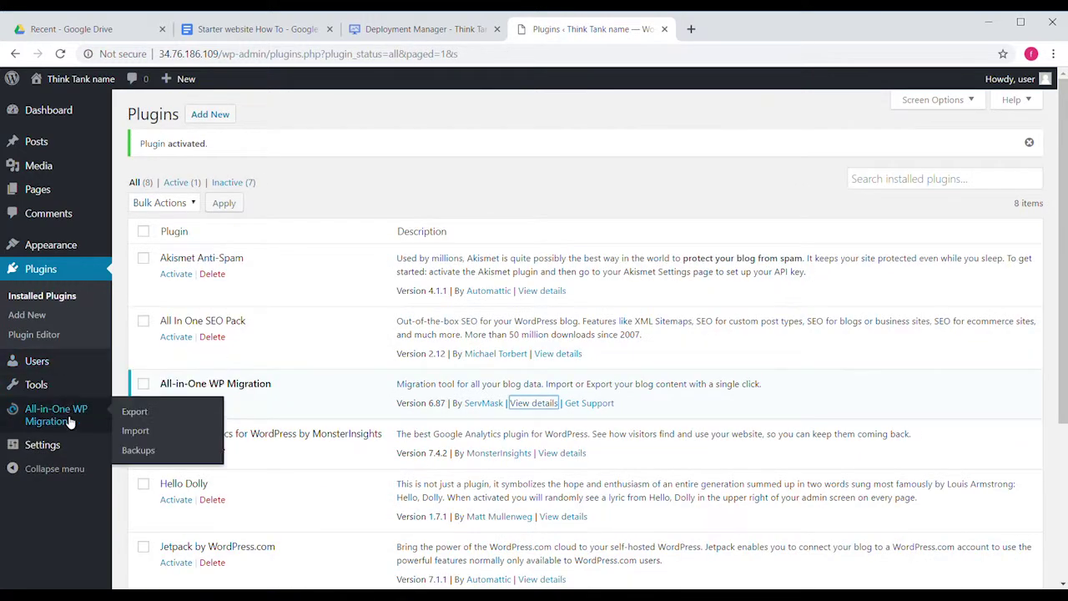
pyautogui.click(140, 432)
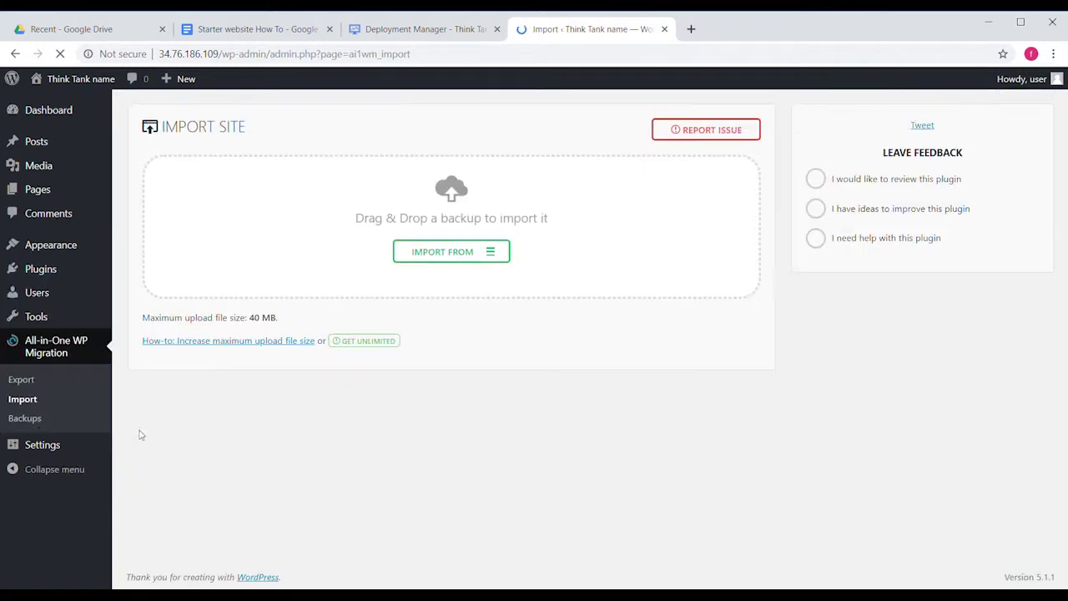
# Switch to the how-to document, scroll to step 4, and follow its Google Drive link.
pyautogui.click(471, 258)
pyautogui.hotkey('ctrl', '2')
pyautogui.scroll(-5, 401, 355)
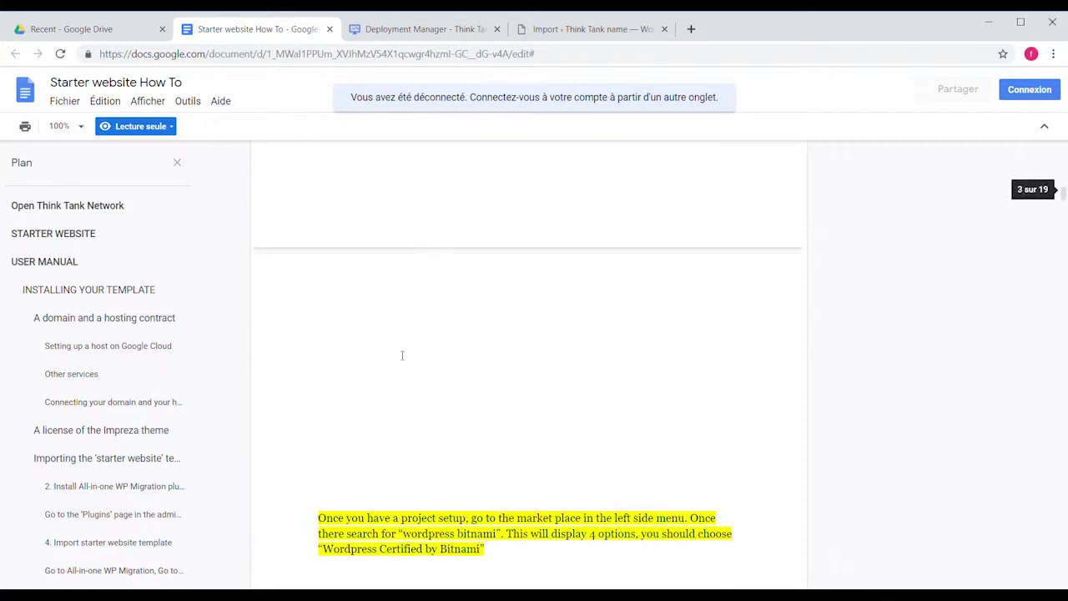
pyautogui.scroll(-15, 401, 356)
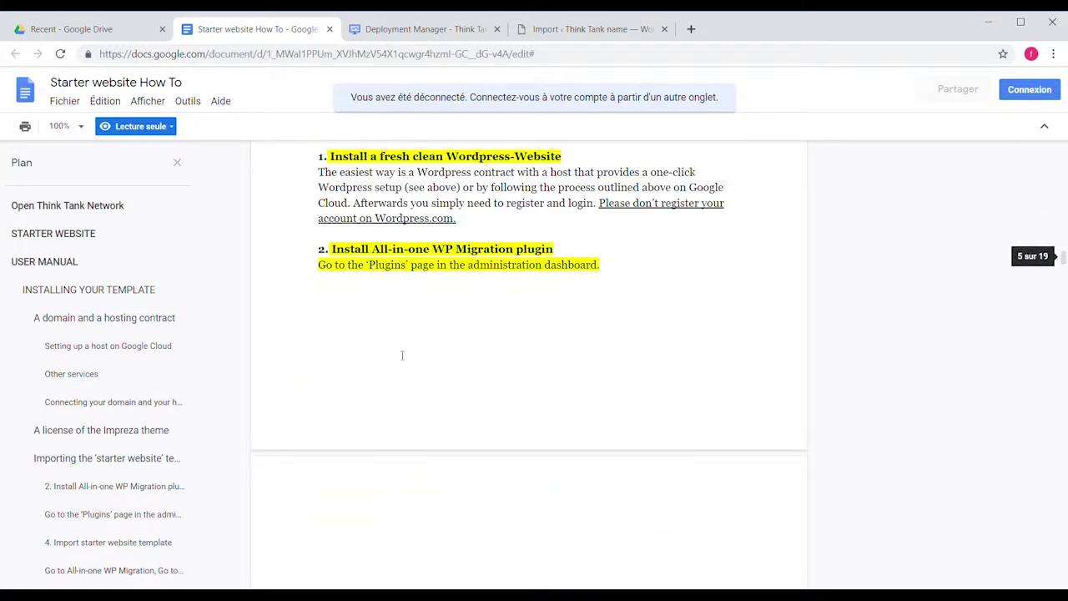
pyautogui.scroll(-8, 401, 355)
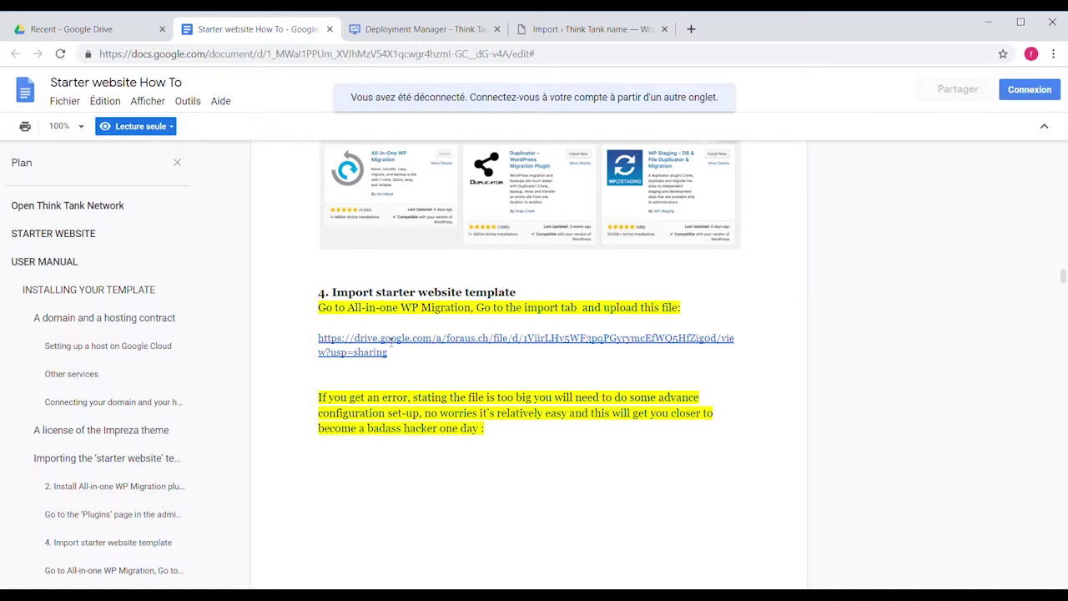
pyautogui.click(365, 353)
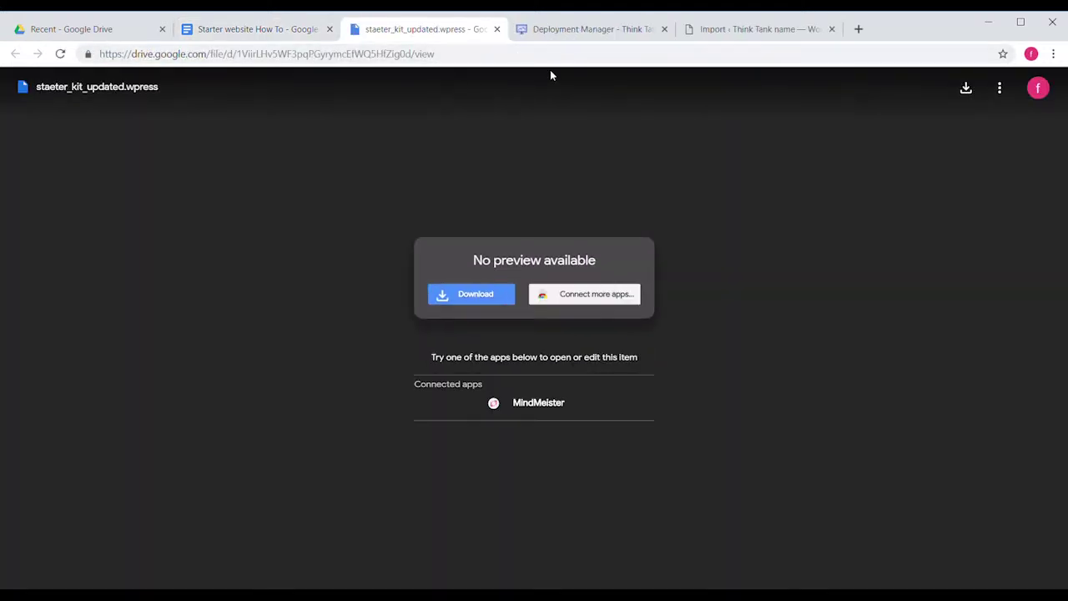
# Download staeter_kit_updated.wpress from Google Drive.
pyautogui.click(477, 292)
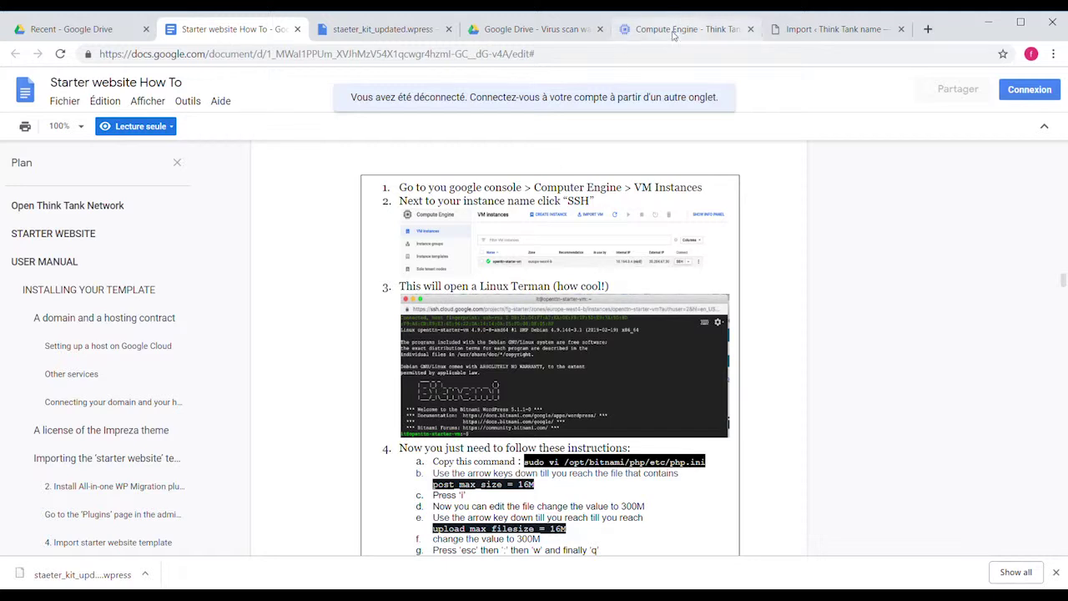
# Open an SSH session to the thinktank2019-vm instance from Compute Engine VM instances.
pyautogui.click(673, 35)
pyautogui.click(695, 221)
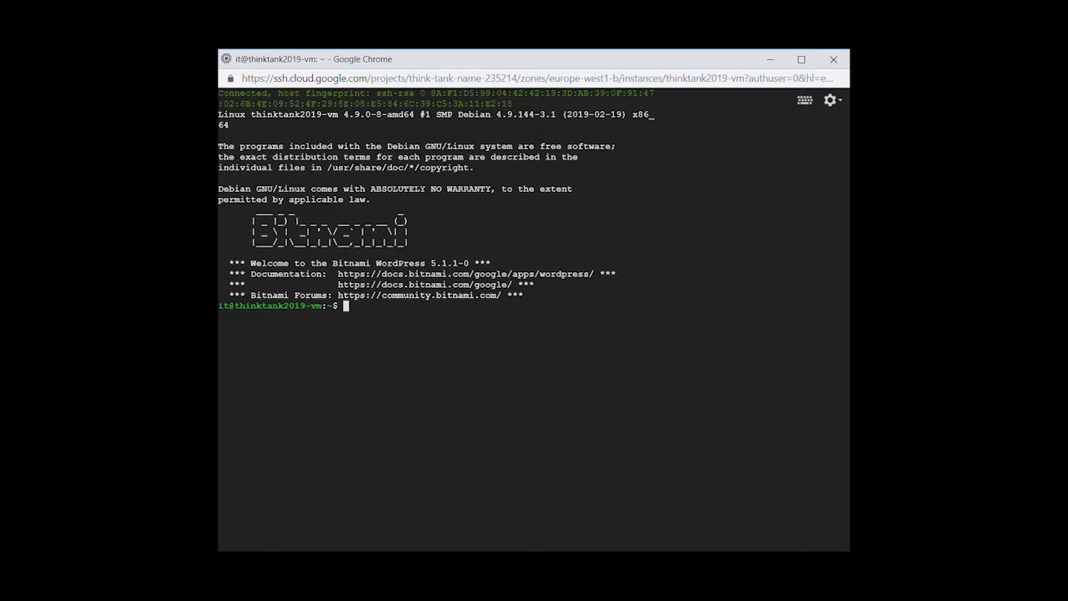
# Open /opt/bitnami/php/etc/php.ini in vi with sudo and set post_max_size to 300M.
pyautogui.write('sudo vi /opt/bitnami/php/etc/php.ini')
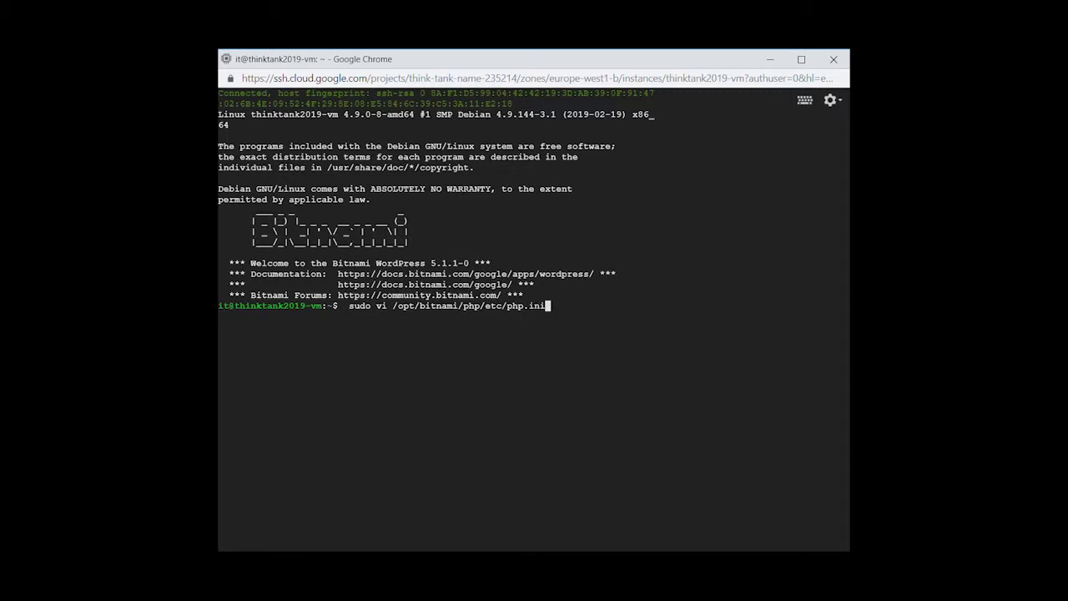
pyautogui.press('Return')
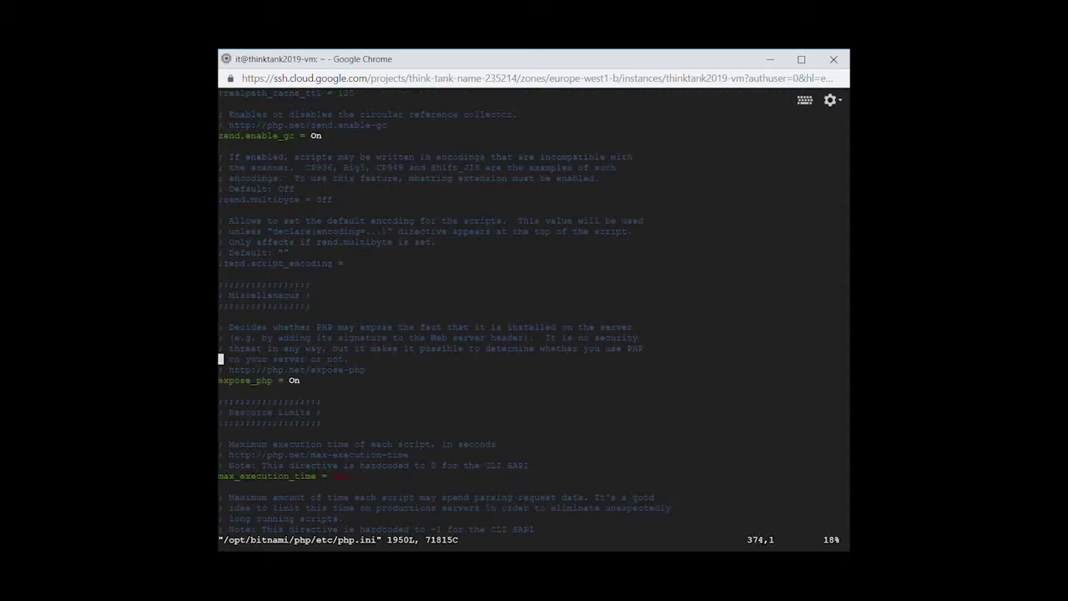
pyautogui.press('Down')
pyautogui.press('Down')
pyautogui.press('Down')
pyautogui.press('Down')
pyautogui.press('Down')
pyautogui.press('Down')
pyautogui.press('Down')
pyautogui.press('Down')
pyautogui.press('Down')
pyautogui.press('Down')
pyautogui.press('Down')
pyautogui.press('Down')
pyautogui.press('Down')
pyautogui.press('Down')
pyautogui.press('Down')
pyautogui.press('Down')
pyautogui.press('Down')
pyautogui.press('Down')
pyautogui.press('Down')
pyautogui.press('Down')
pyautogui.press('Down')
pyautogui.press('Down')
pyautogui.press('Down')
pyautogui.press('Down')
pyautogui.press('Down')
pyautogui.press('Down')
pyautogui.press('Down')
pyautogui.press('Down')
pyautogui.press('Down')
pyautogui.press('Down')
pyautogui.press('Down')
pyautogui.press('Down')
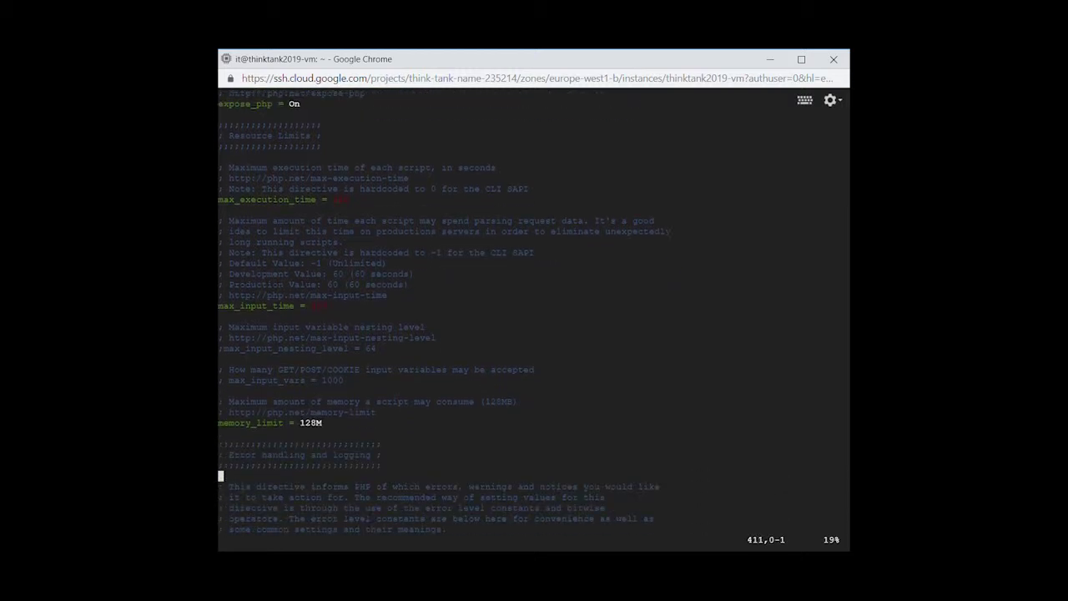
pyautogui.press('Down')
pyautogui.press('Down')
pyautogui.press('Down')
pyautogui.press('Down')
pyautogui.press('Down')
pyautogui.press('Down')
pyautogui.press('Down')
pyautogui.press('Down')
pyautogui.press('Down')
pyautogui.press('Down')
pyautogui.press('Down')
pyautogui.press('Down')
pyautogui.press('Down')
pyautogui.press('Down')
pyautogui.press('Down')
pyautogui.press('Down')
pyautogui.press('Down')
pyautogui.press('Down')
pyautogui.press('Down')
pyautogui.press('Down')
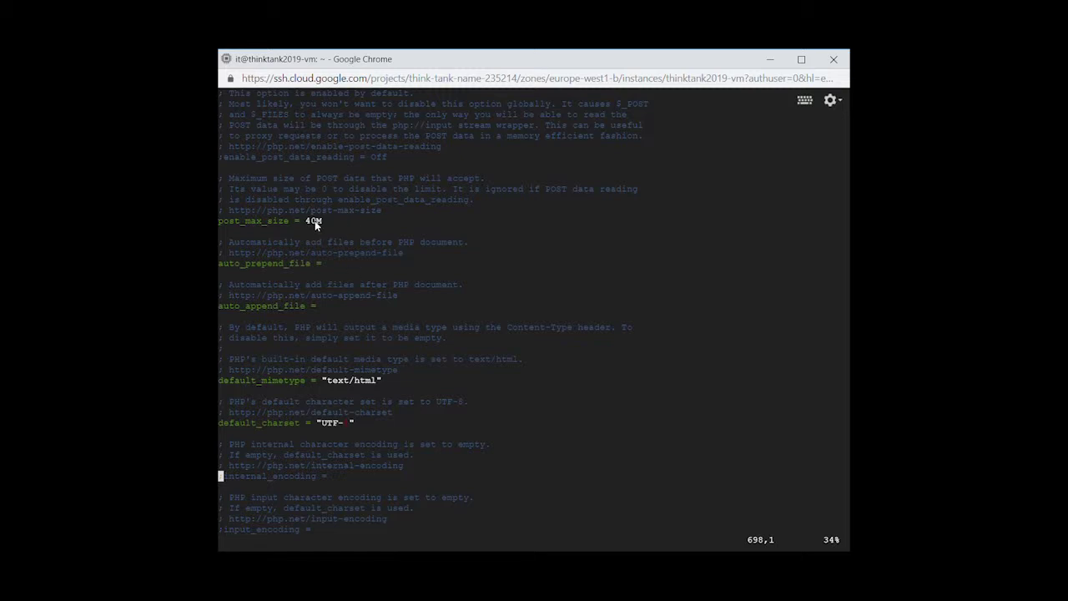
pyautogui.click(315, 221)
pyautogui.press('i')
pyautogui.press('BackSpace')
pyautogui.press('BackSpace')
pyautogui.write('300')
# Set upload_max_filesize to 300M and save php.ini with :wq!
pyautogui.press('Down')
pyautogui.press('Down')
pyautogui.press('Down')
pyautogui.press('Down')
pyautogui.press('Down')
pyautogui.press('Down')
pyautogui.press('Down')
pyautogui.press('Down')
pyautogui.press('Down')
pyautogui.press('Down')
pyautogui.press('Down')
pyautogui.press('Down')
pyautogui.press('Down')
pyautogui.press('Down')
pyautogui.press('Down')
pyautogui.press('Down')
pyautogui.press('Down')
pyautogui.press('Down')
pyautogui.press('Down')
pyautogui.press('Down')
pyautogui.press('Down')
pyautogui.press('Down')
pyautogui.press('Down')
pyautogui.press('Down')
pyautogui.press('Down')
pyautogui.press('Down')
pyautogui.press('Down')
pyautogui.press('Down')
pyautogui.press('Down')
pyautogui.press('Down')
pyautogui.press('Down')
pyautogui.press('Down')
pyautogui.press('Down')
pyautogui.press('Down')
pyautogui.press('Down')
pyautogui.press('Down')
pyautogui.press('Down')
pyautogui.press('Down')
pyautogui.press('Down')
pyautogui.press('Down')
pyautogui.press('Down')
pyautogui.press('Down')
pyautogui.press('Down')
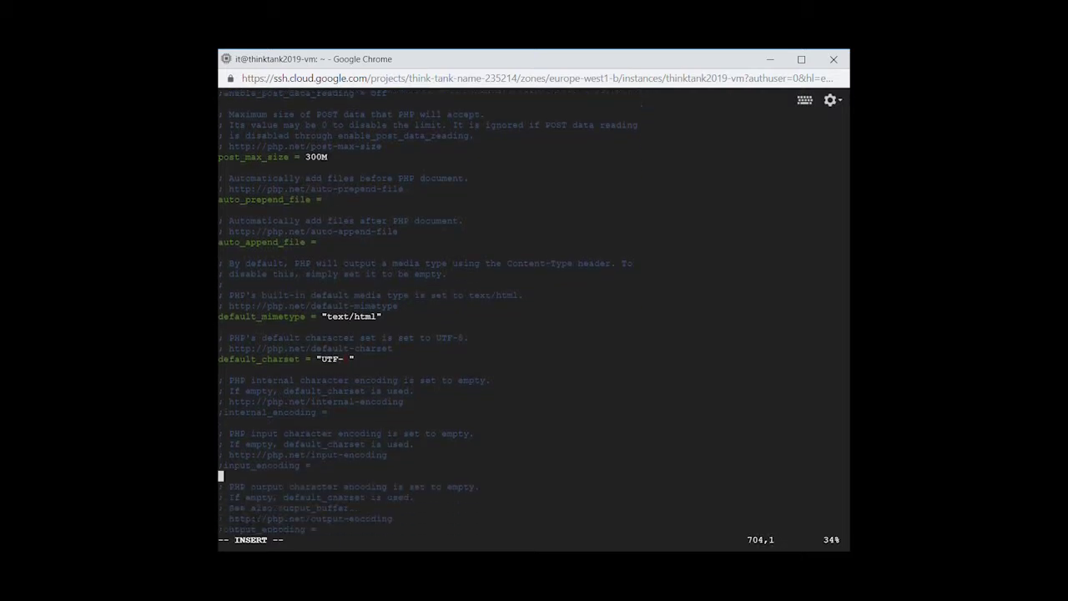
pyautogui.press('Down')
pyautogui.press('Down')
pyautogui.press('Down')
pyautogui.press('Down')
pyautogui.press('Down')
pyautogui.press('Down')
pyautogui.press('Down')
pyautogui.press('Down')
pyautogui.press('Down')
pyautogui.press('Down')
pyautogui.press('Down')
pyautogui.press('Down')
pyautogui.press('Down')
pyautogui.press('Down')
pyautogui.press('Down')
pyautogui.press('Down')
pyautogui.press('Down')
pyautogui.press('Down')
pyautogui.press('Down')
pyautogui.press('Down')
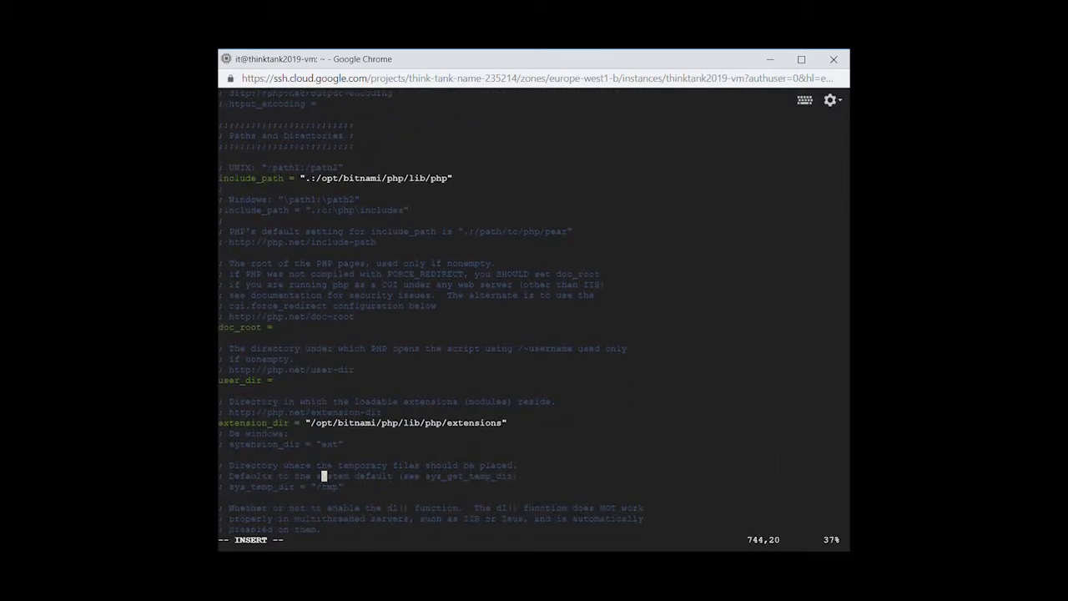
pyautogui.press('Up')
pyautogui.press('Up')
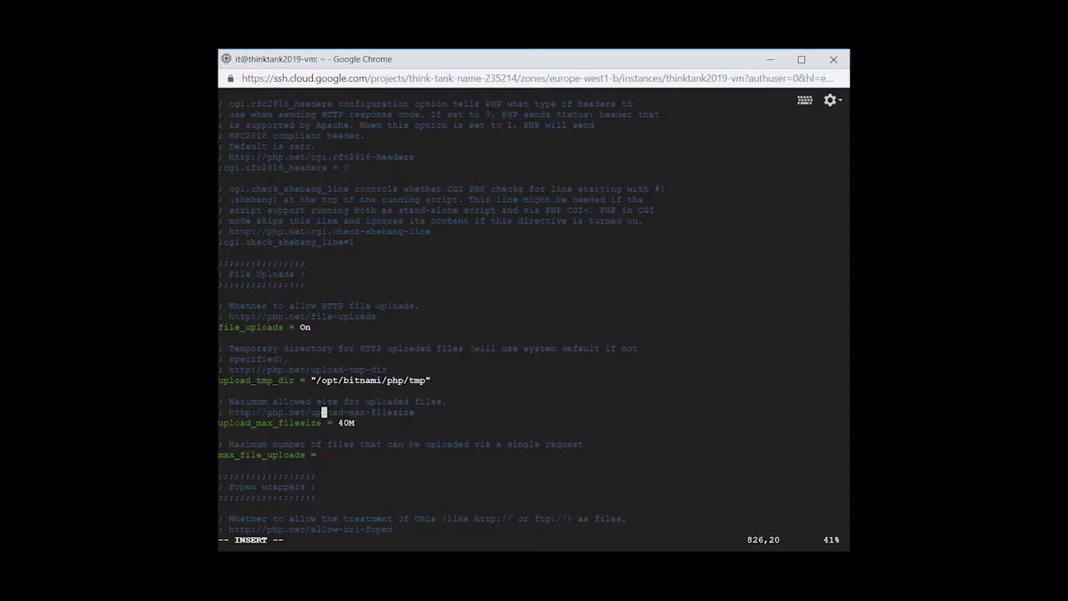
pyautogui.write('B')
pyautogui.press('BackSpace')
pyautogui.press('BackSpace')
pyautogui.press('BackSpace')
pyautogui.press('BackSpace')
pyautogui.write('300')
pyautogui.press('Escape')
pyautogui.write(':wq!')
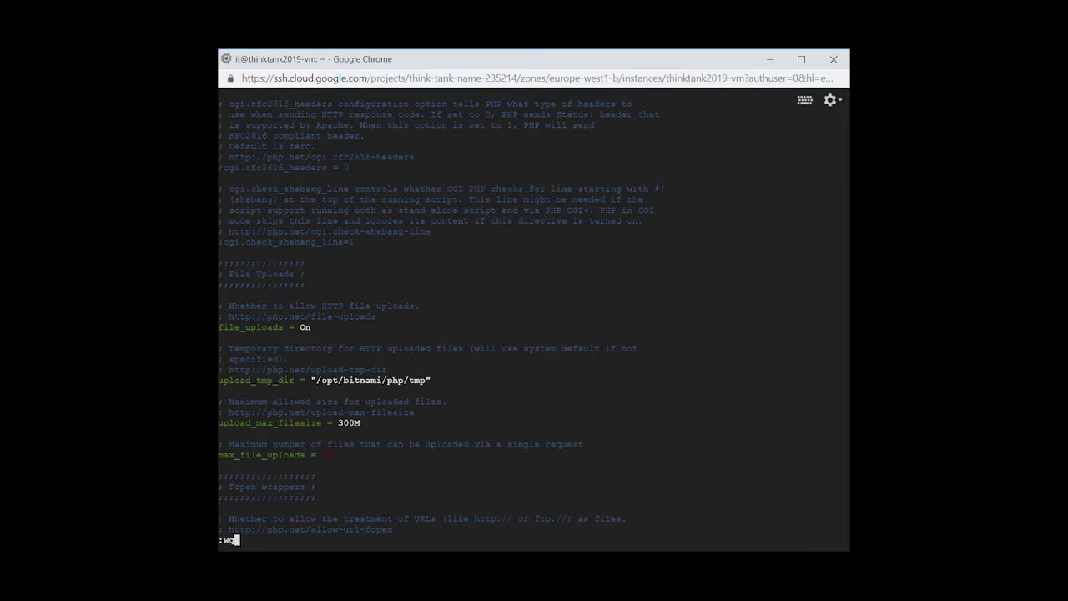
pyautogui.press('Return')
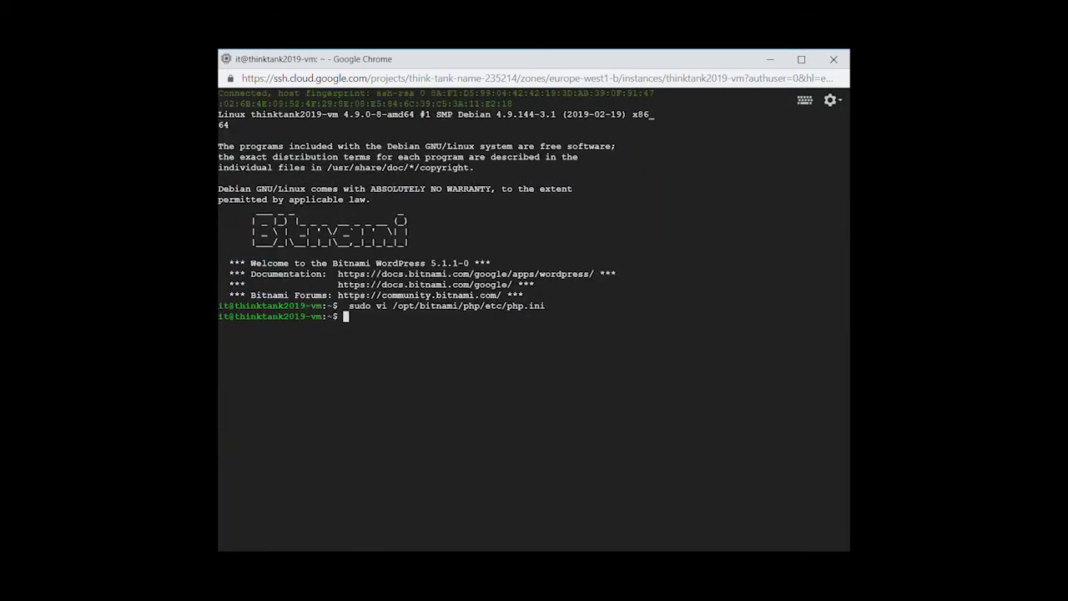
# Restart Bitnami services with 'sudo /opt/bitnami/ctlscript.sh restart' and choose the WordPress import source.
pyautogui.write('sudo /opt/bitnami/ctlscript.sh restart')
pyautogui.press('Return')
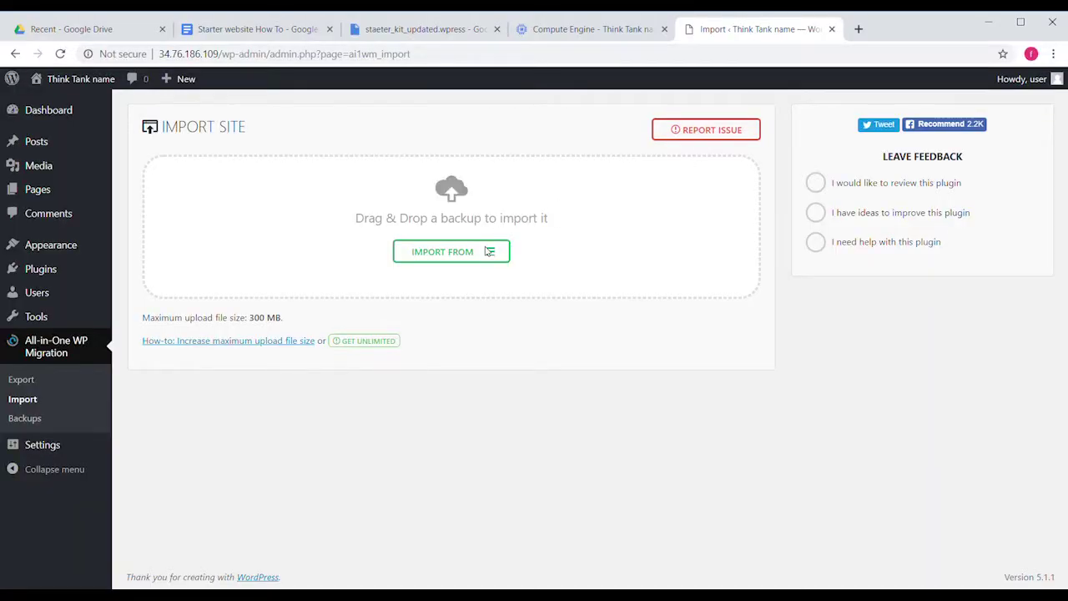
pyautogui.click(469, 263)
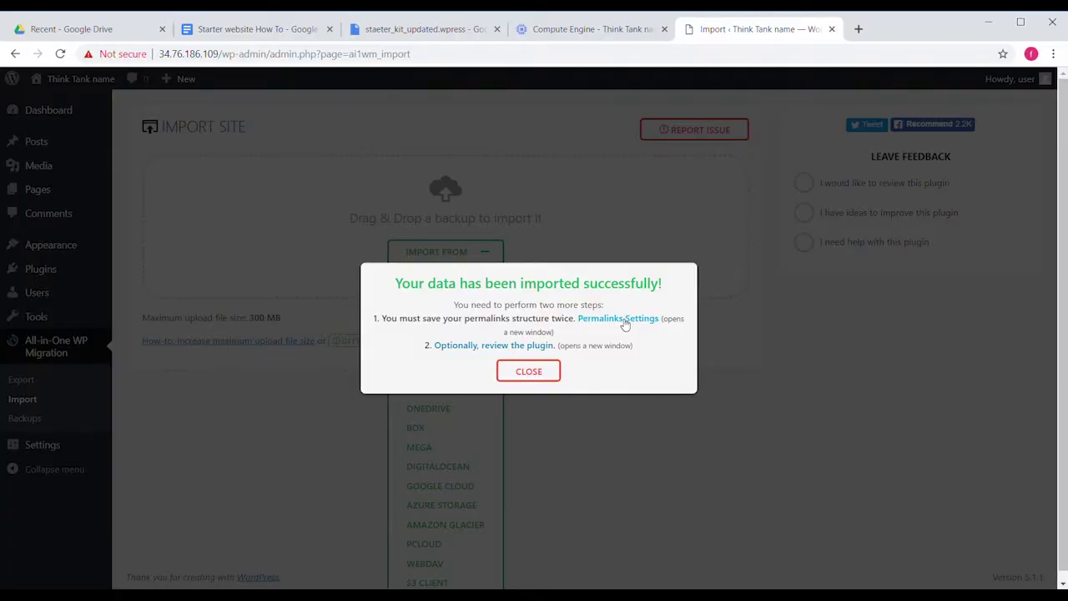
# Log back into the WordPress admin with the account credentials and open the Impreza theme page.
pyautogui.click(624, 320)
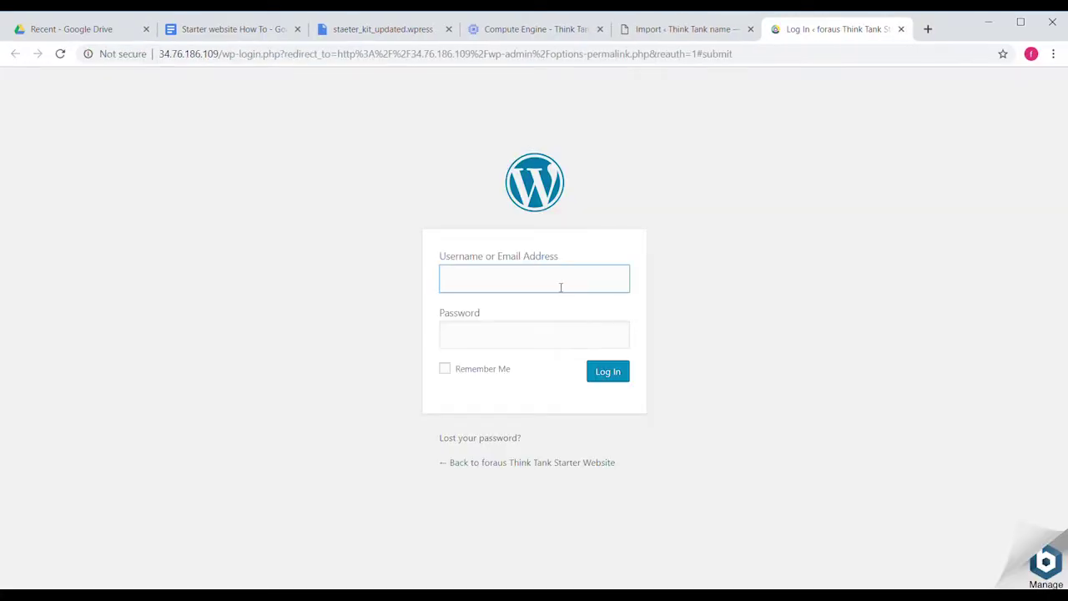
pyautogui.write('dummy')
pyautogui.click(613, 376)
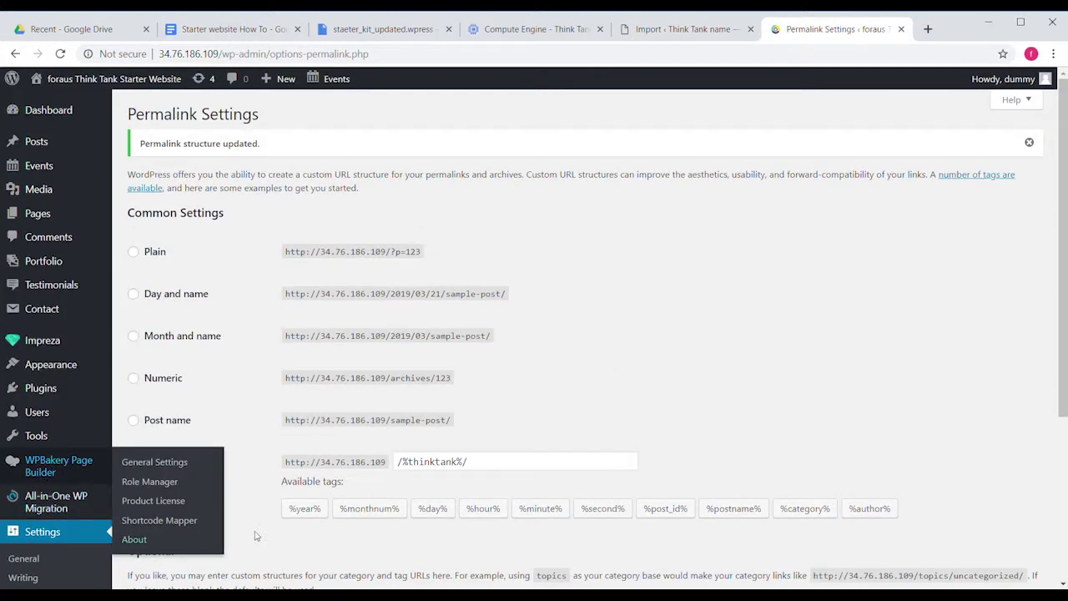
pyautogui.click(65, 347)
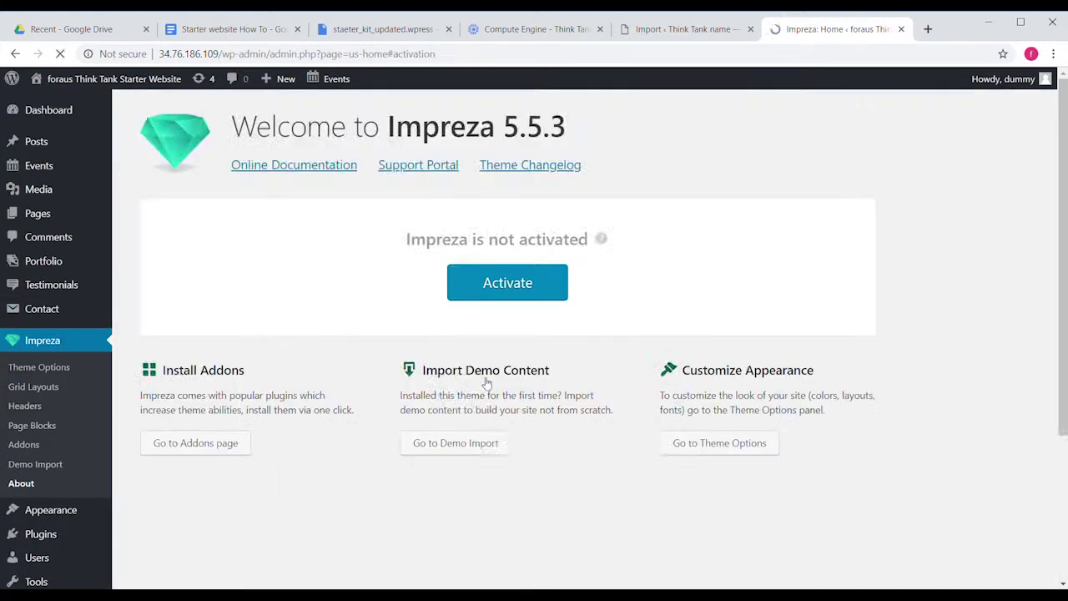
# Browse the Impreza Theme Options Site Layout and Colors sections.
pyautogui.scroll(-2, 486, 382)
pyautogui.scroll(2, 587, 367)
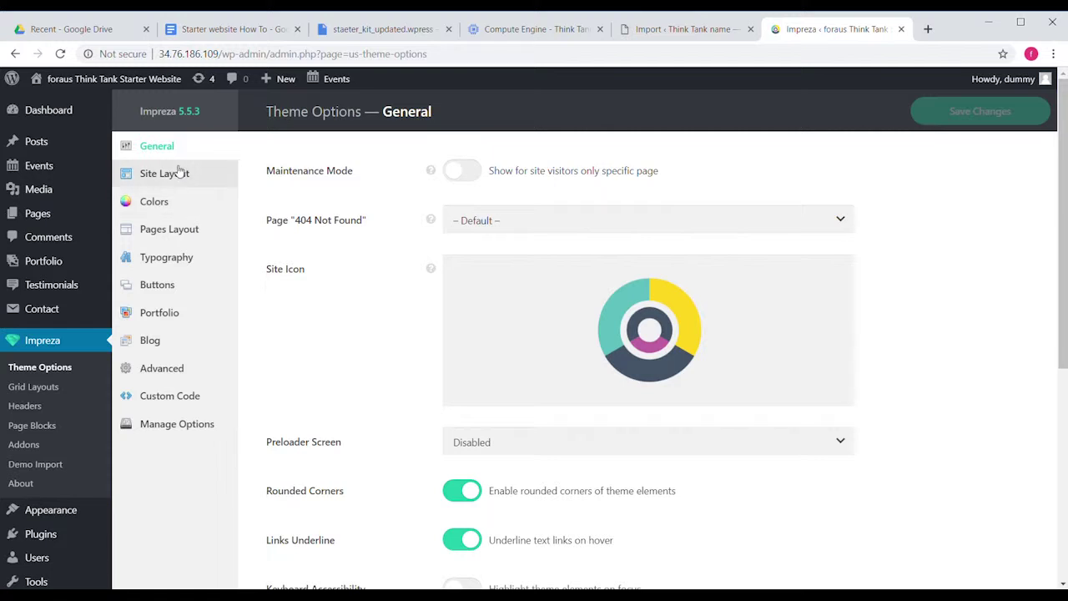
pyautogui.click(144, 178)
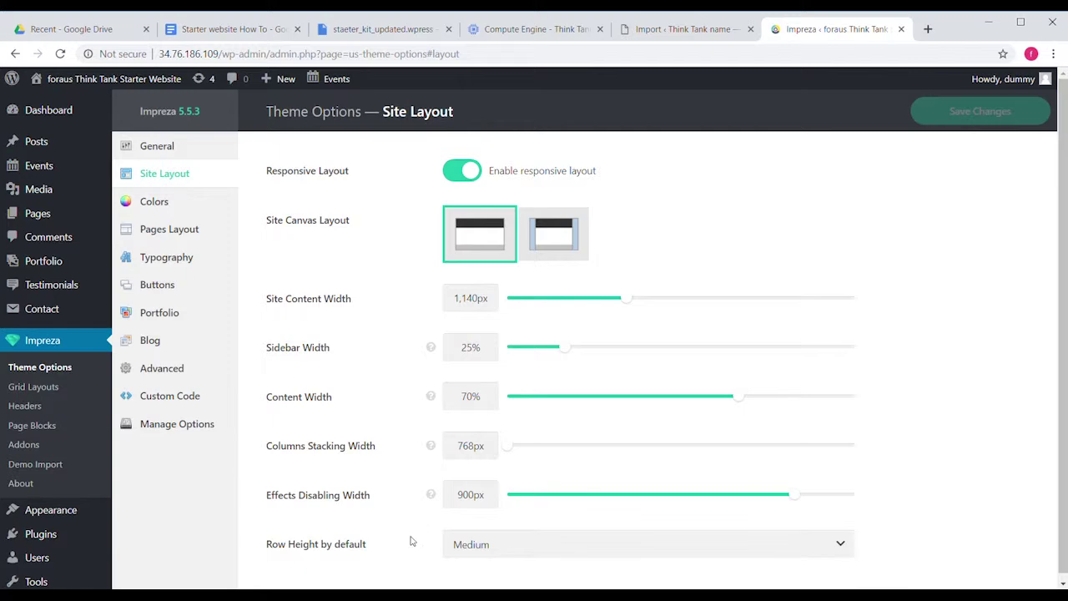
pyautogui.click(186, 206)
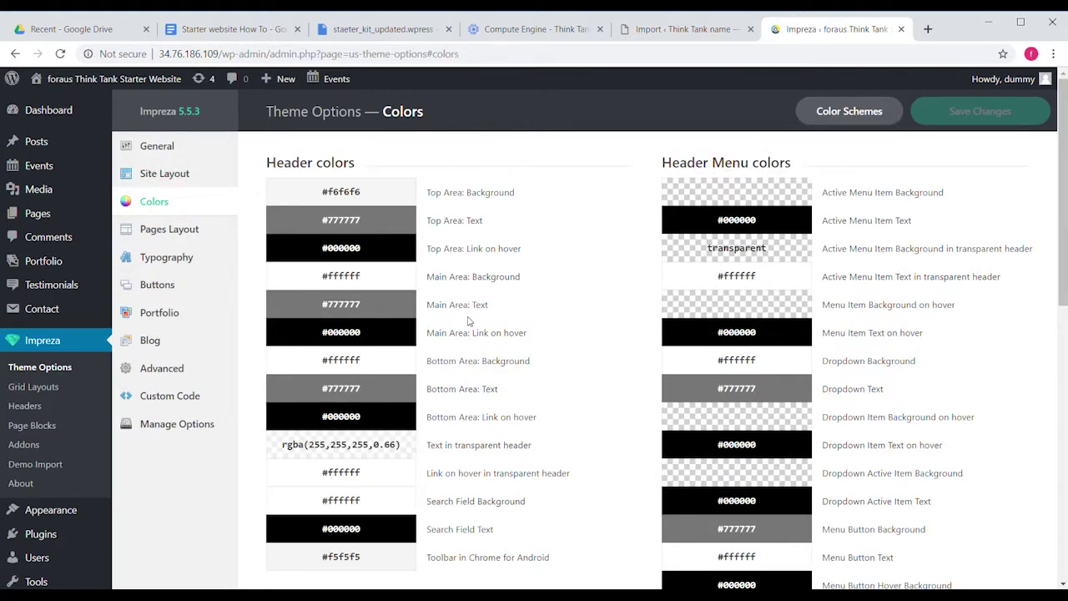
pyautogui.scroll(-1, 470, 321)
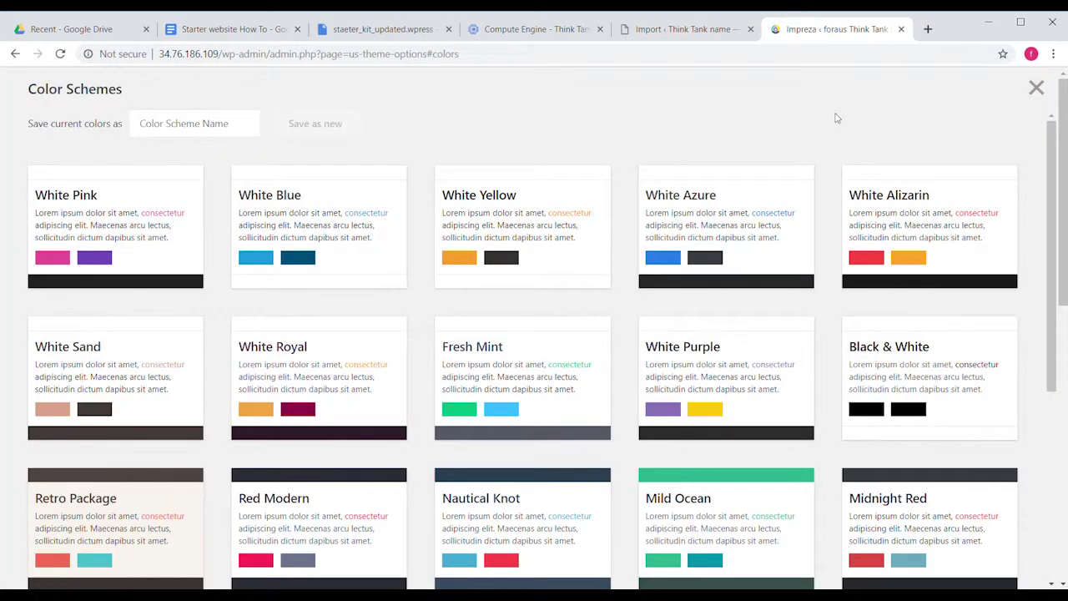
# Apply the Midnight Red colour scheme: #25282b dark headers with #e14d43 red accents.
pyautogui.click(836, 115)
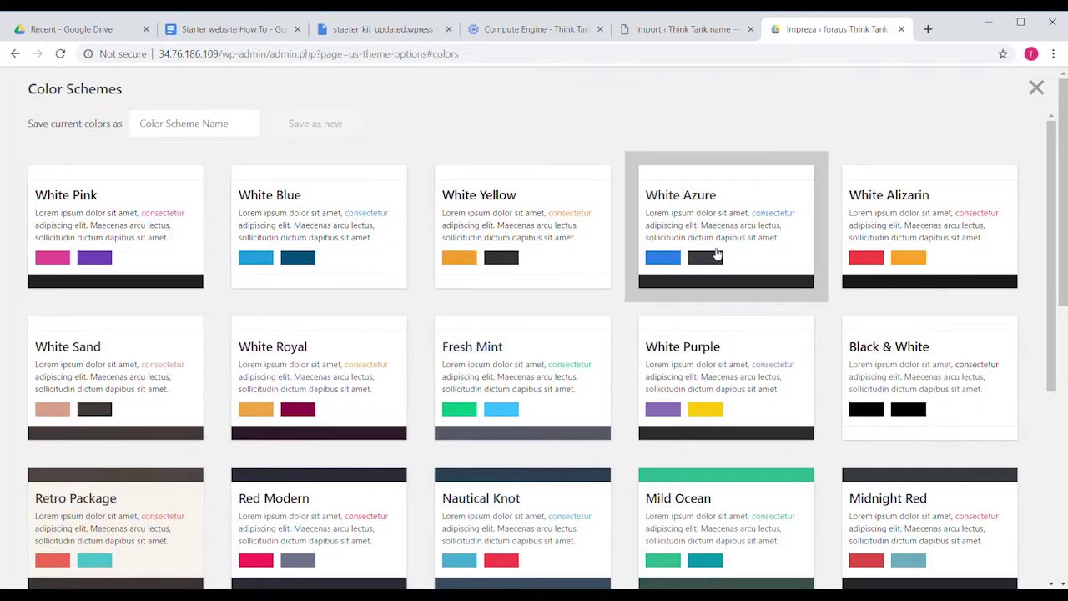
pyautogui.scroll(-2, 602, 317)
pyautogui.scroll(-2, 603, 319)
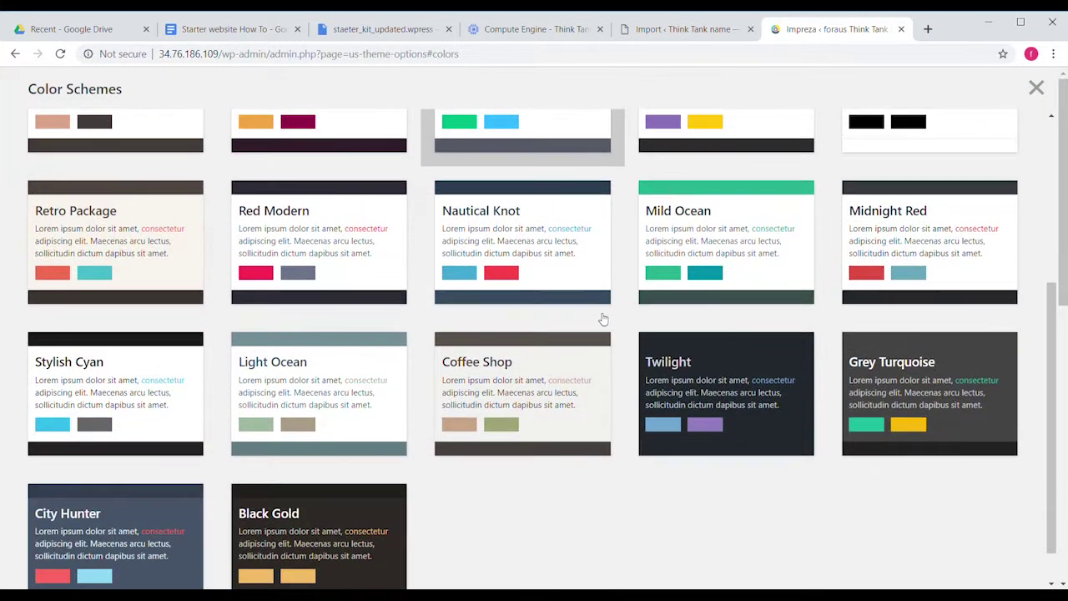
pyautogui.scroll(-1, 709, 275)
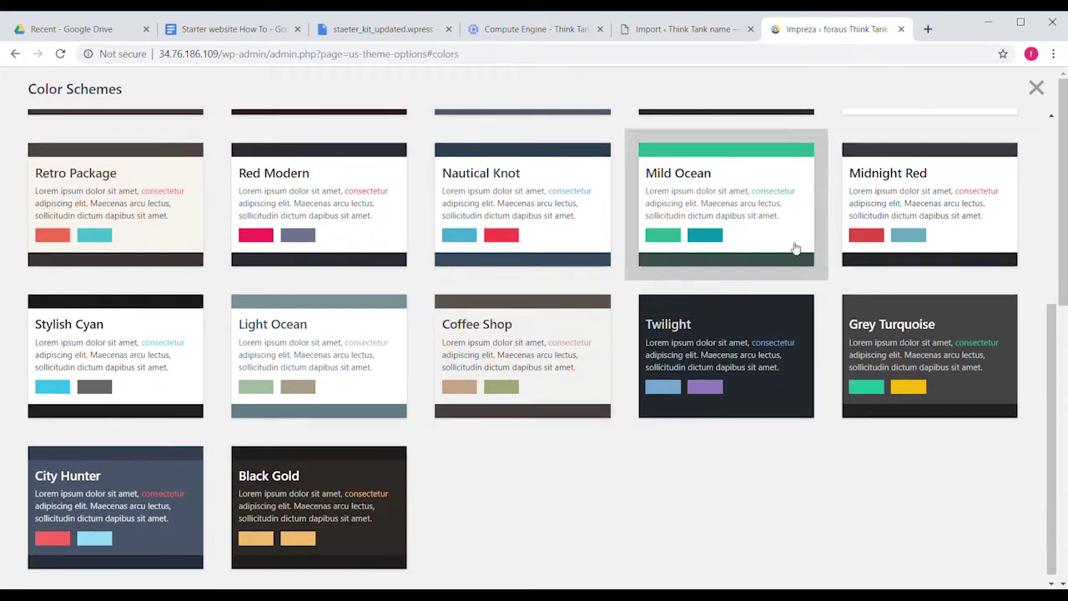
pyautogui.click(887, 208)
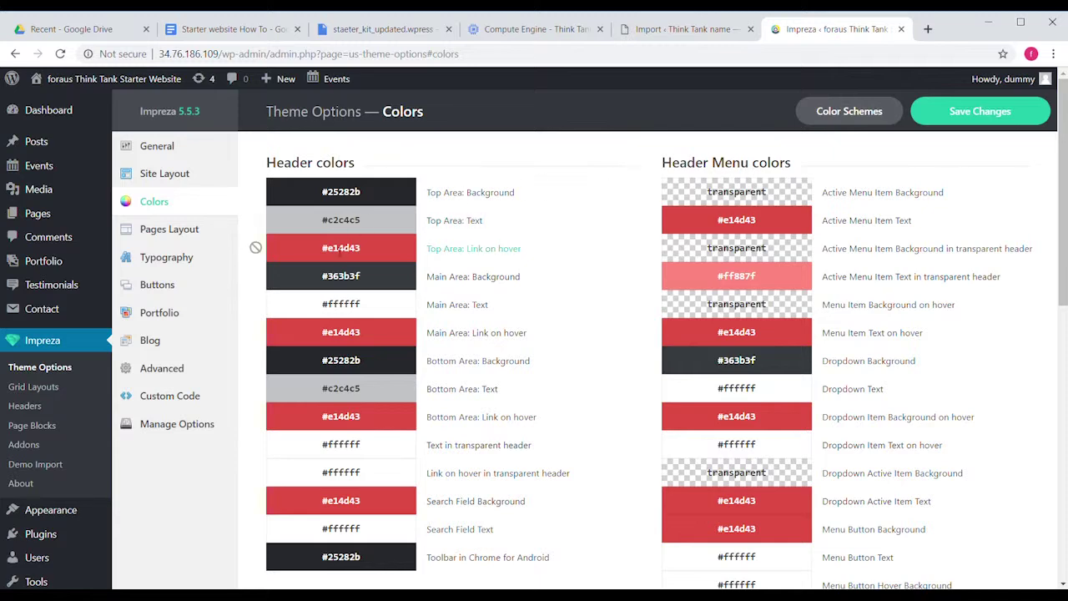
pyautogui.click(341, 250)
pyautogui.click(584, 278)
pyautogui.scroll(-1, 584, 278)
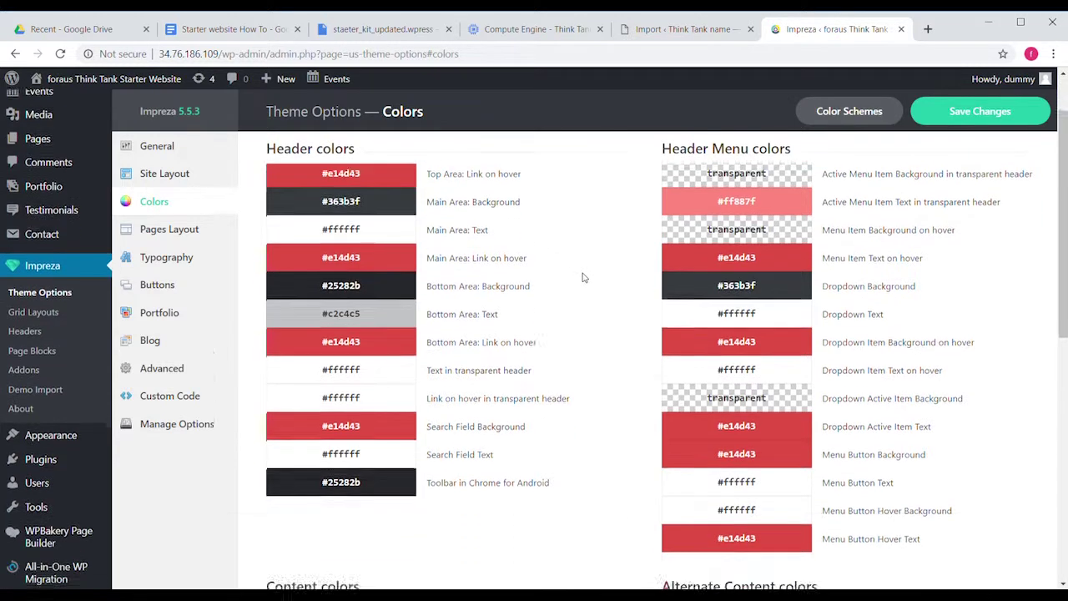
pyautogui.click(166, 257)
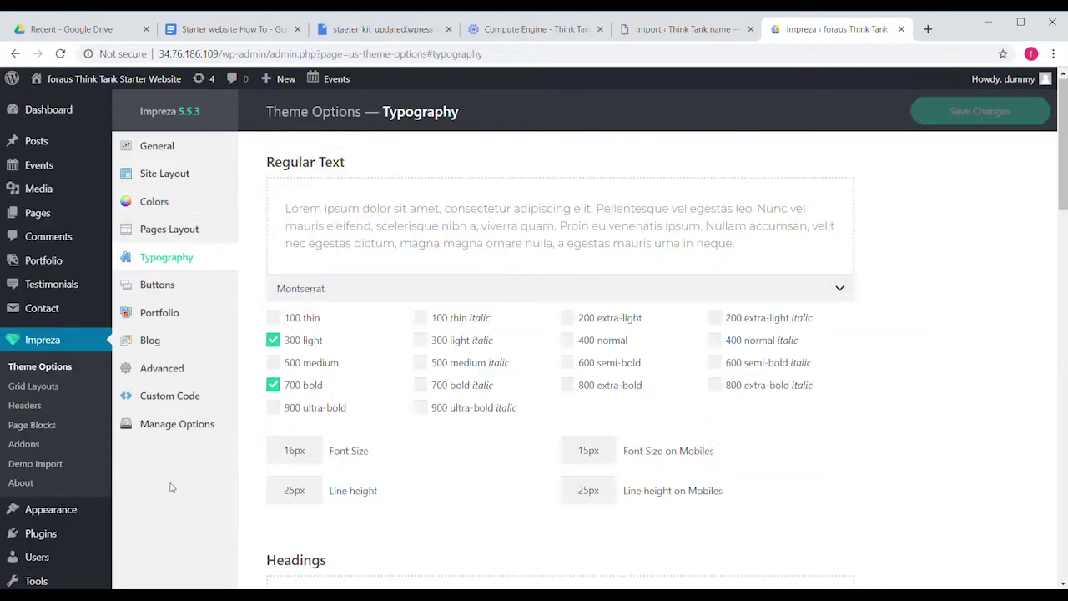
# Open the 'Volksinitiativen: Bausatz für eine Reform' post and retype the end of its title.
pyautogui.click(55, 145)
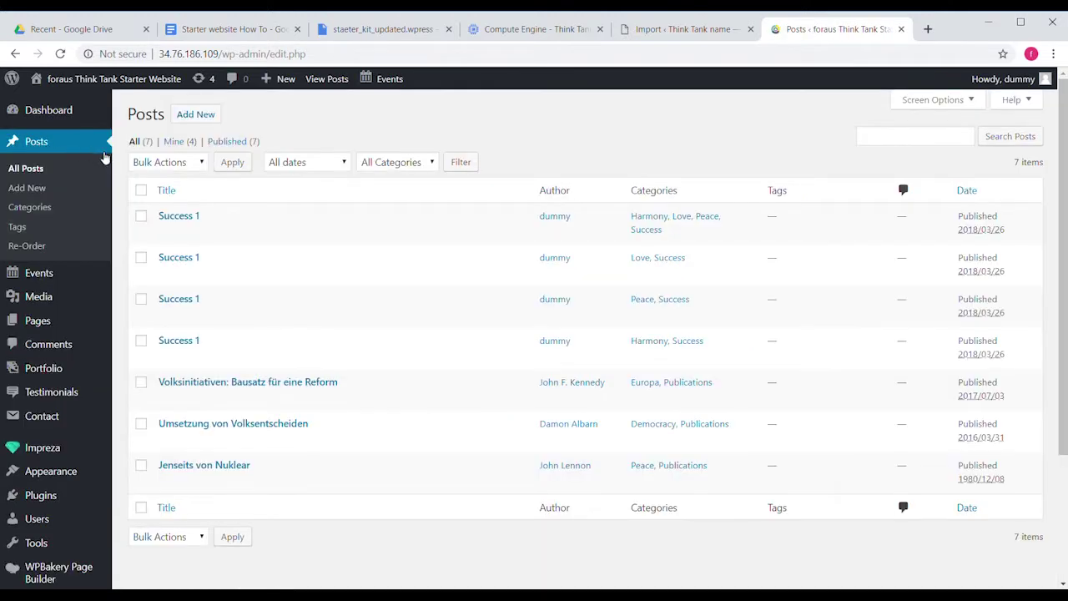
pyautogui.click(248, 381)
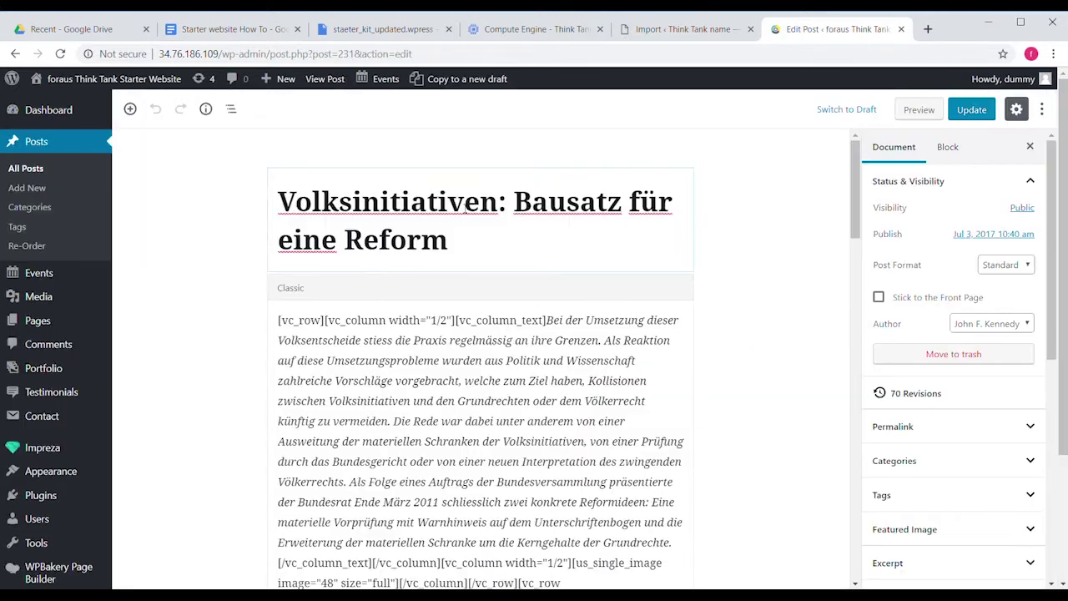
pyautogui.click(471, 250)
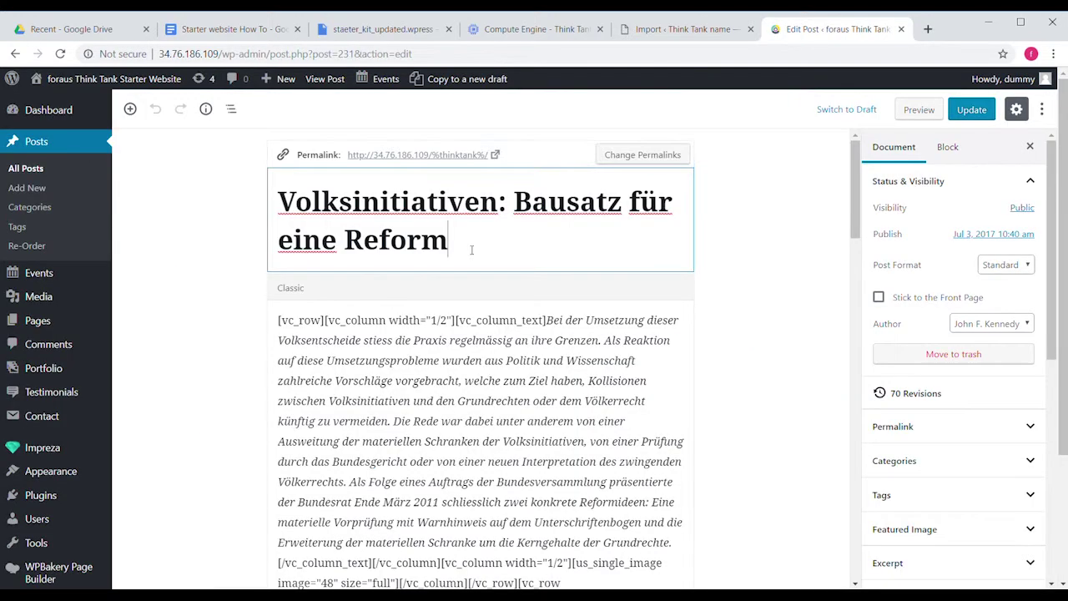
pyautogui.press('BackSpace')
pyautogui.press('BackSpace')
pyautogui.write('rm')
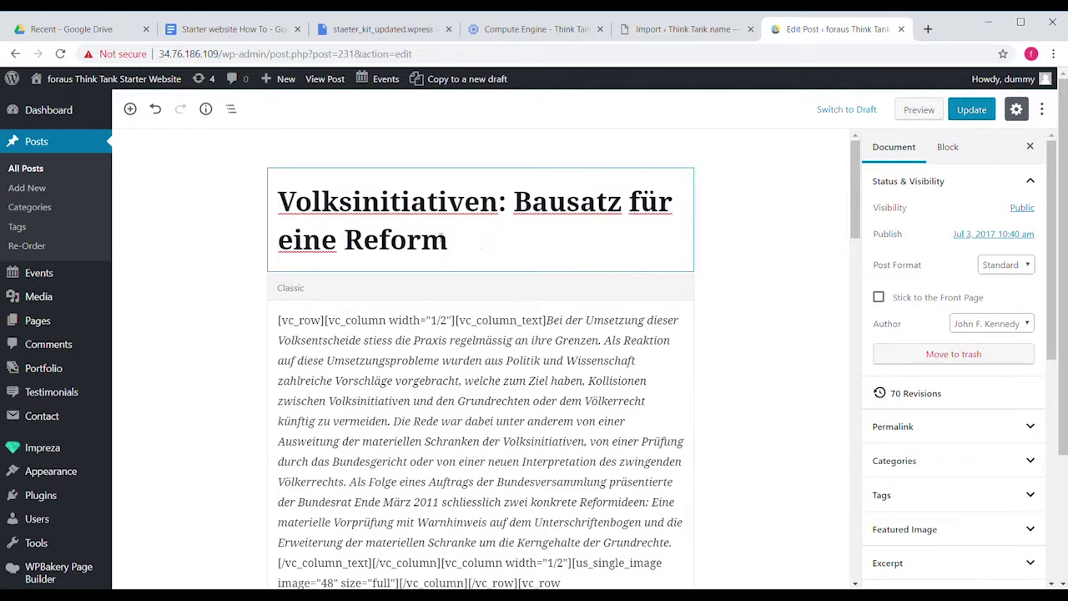
# Return to the list of seven posts and open the Add New User form.
pyautogui.click(42, 173)
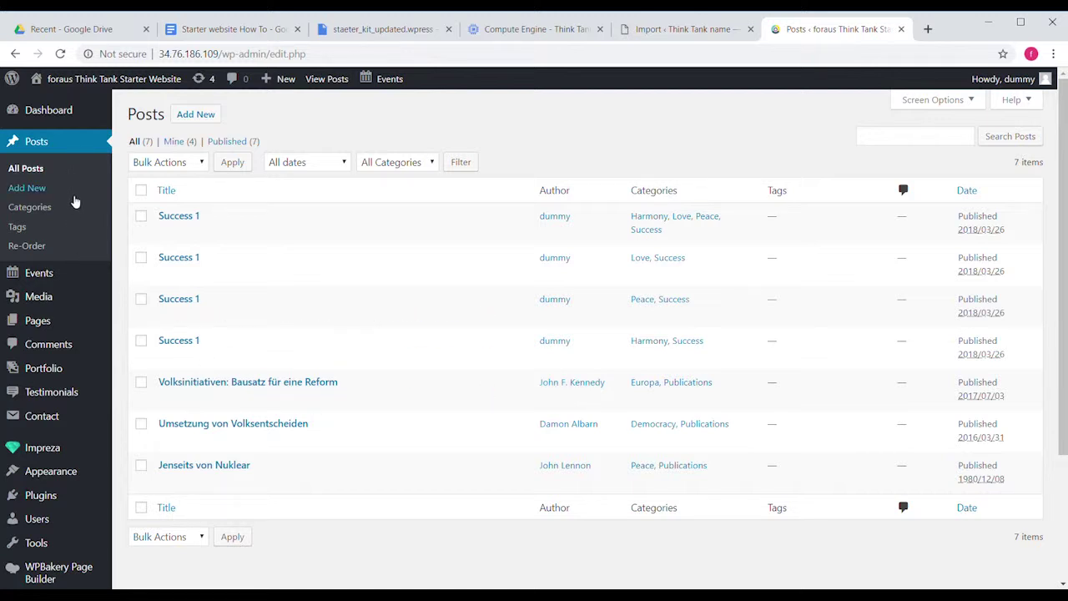
pyautogui.moveTo(64, 525)
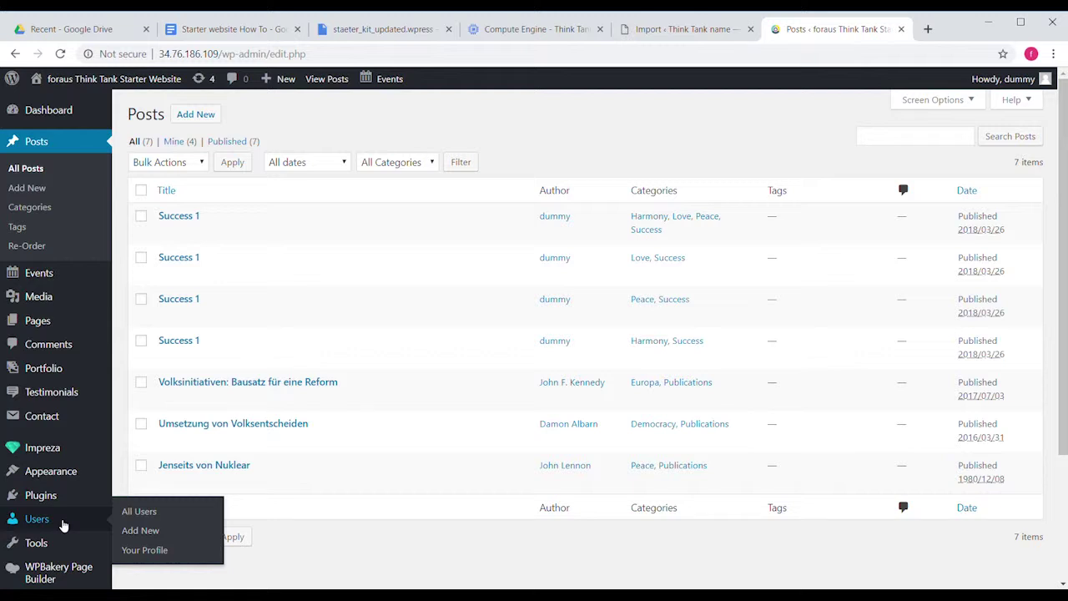
pyautogui.click(131, 531)
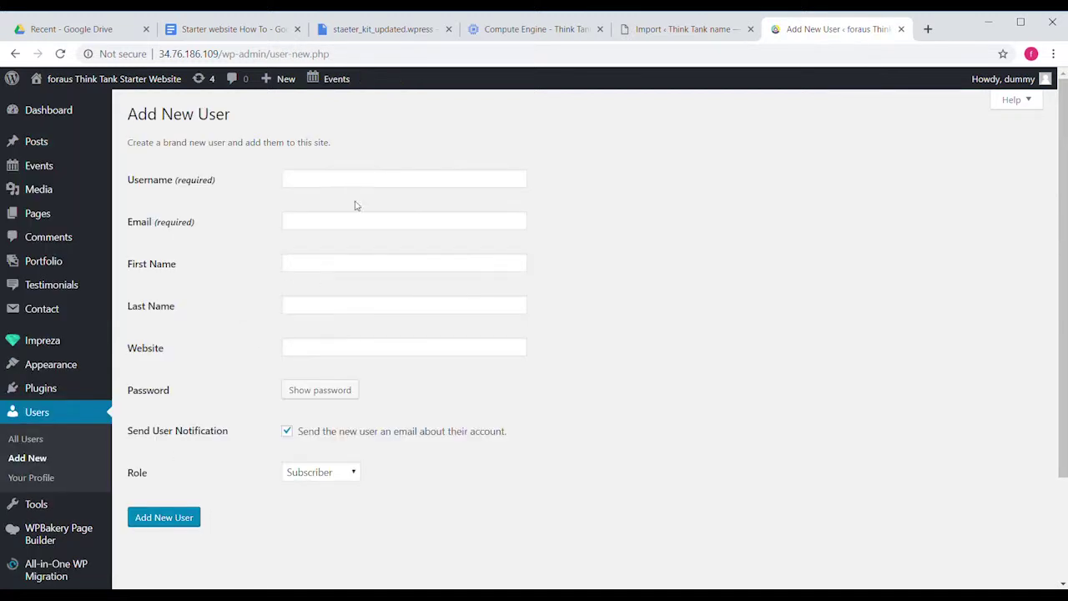
# Create a new Subscriber user account with its username and e-mail.
pyautogui.click(359, 177)
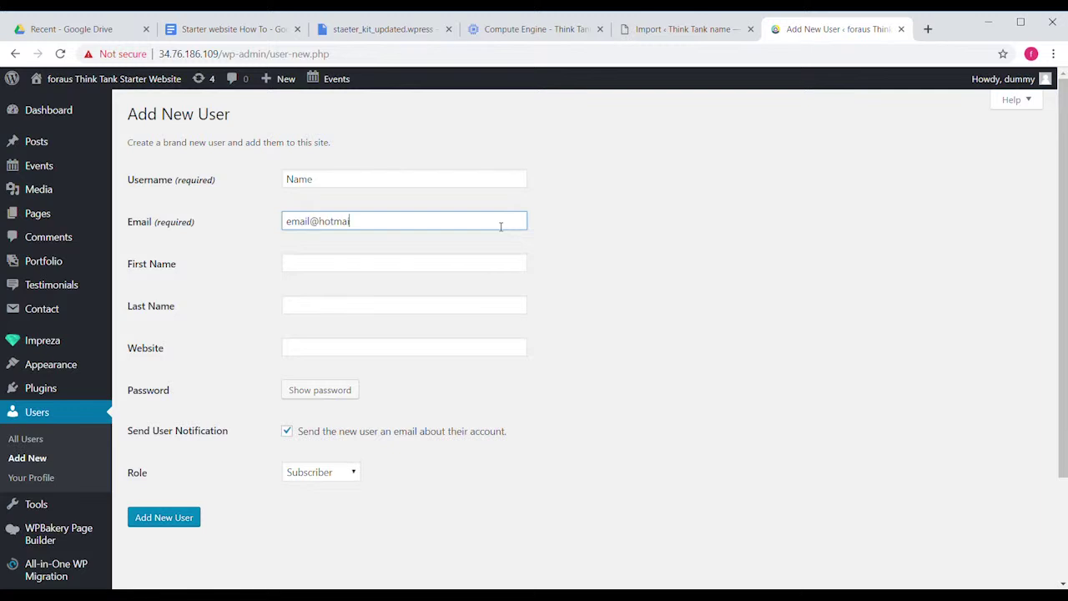
pyautogui.click(179, 518)
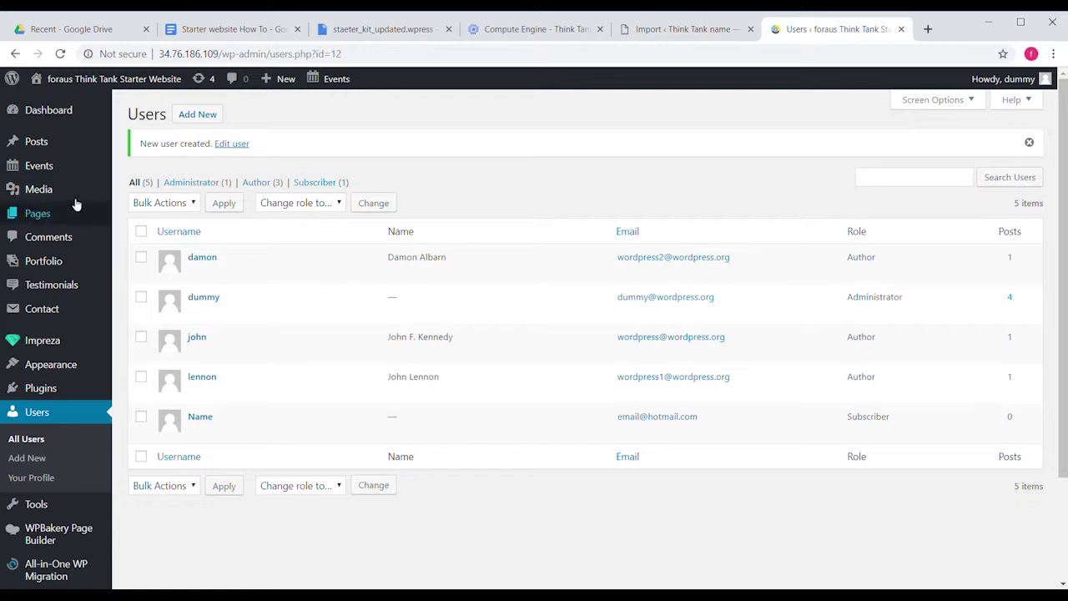
pyautogui.moveTo(64, 136)
pyautogui.click(138, 158)
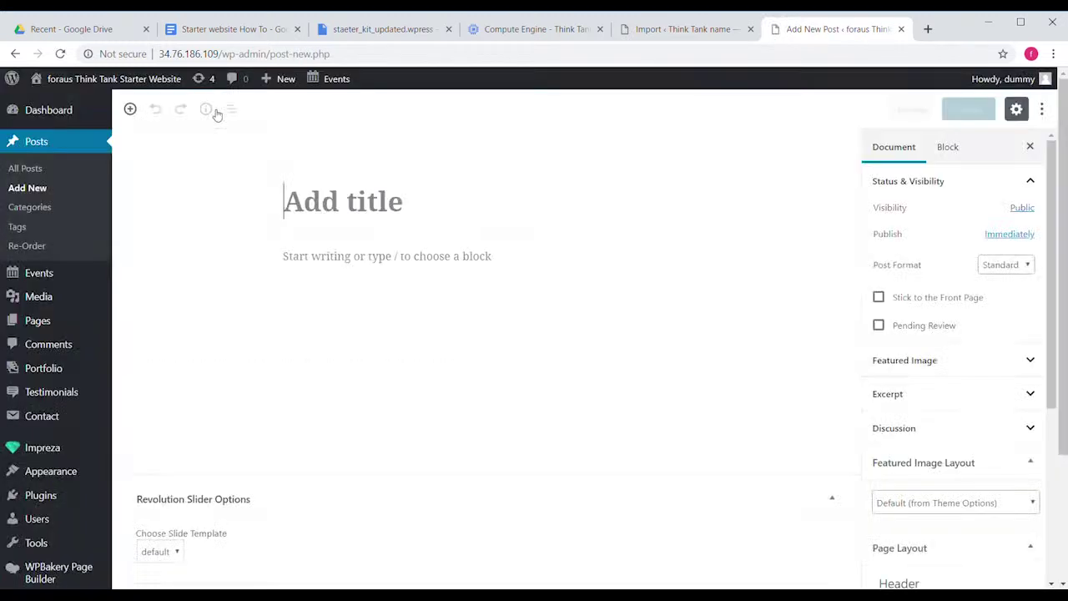
# Draft a post titled 'Event' with the pasted event-publishing instructions, then return to the Dashboard.
pyautogui.click(348, 215)
pyautogui.write('Title')
pyautogui.press('BackSpace')
pyautogui.press('BackSpace')
pyautogui.press('BackSpace')
pyautogui.press('BackSpace')
pyautogui.press('BackSpace')
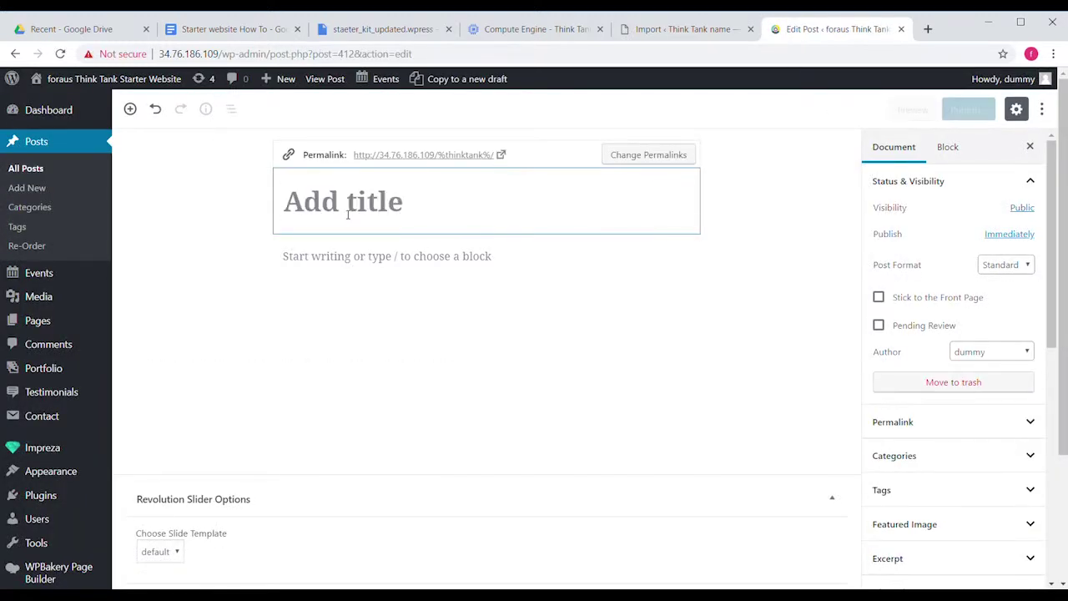
pyautogui.write('Event')
pyautogui.click(338, 258)
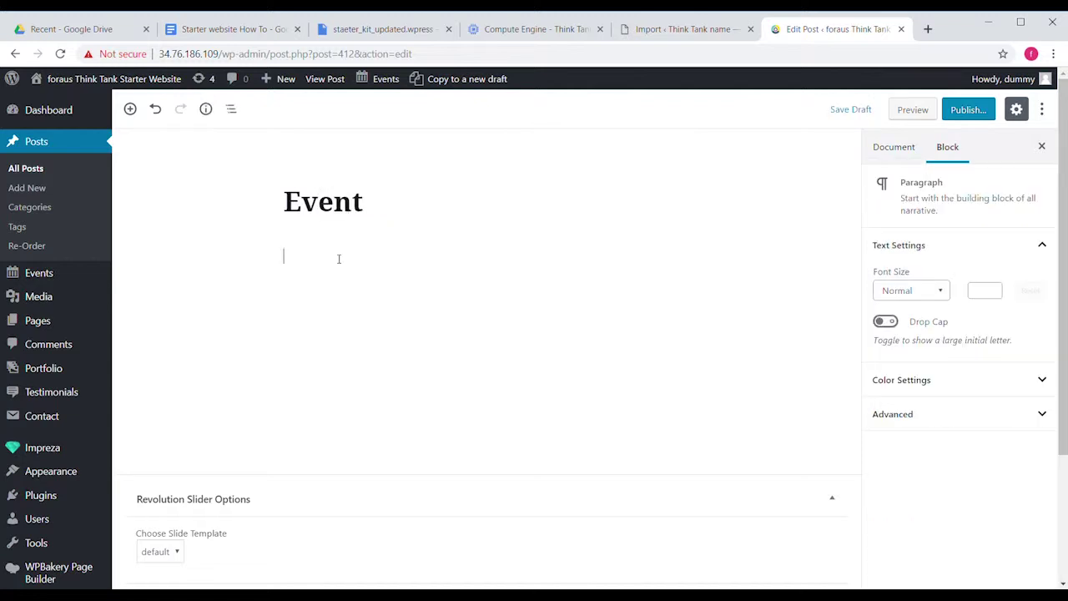
pyautogui.write('edit information and then publish! For more information about events in the foraus content guide.')
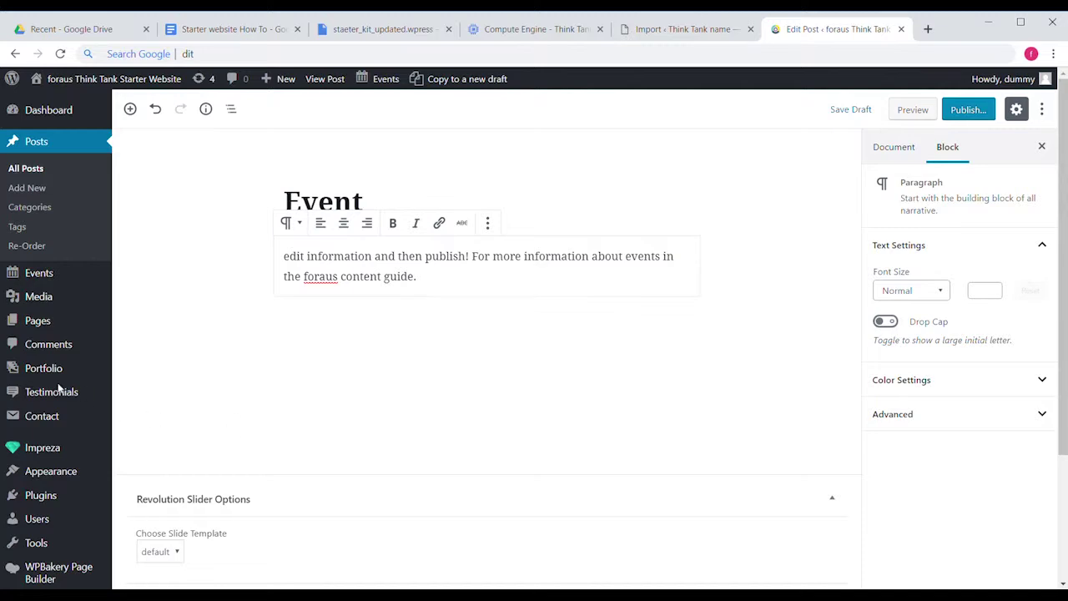
pyautogui.hotkey('alt', 'Left')
pyautogui.scroll(3, 437, 135)
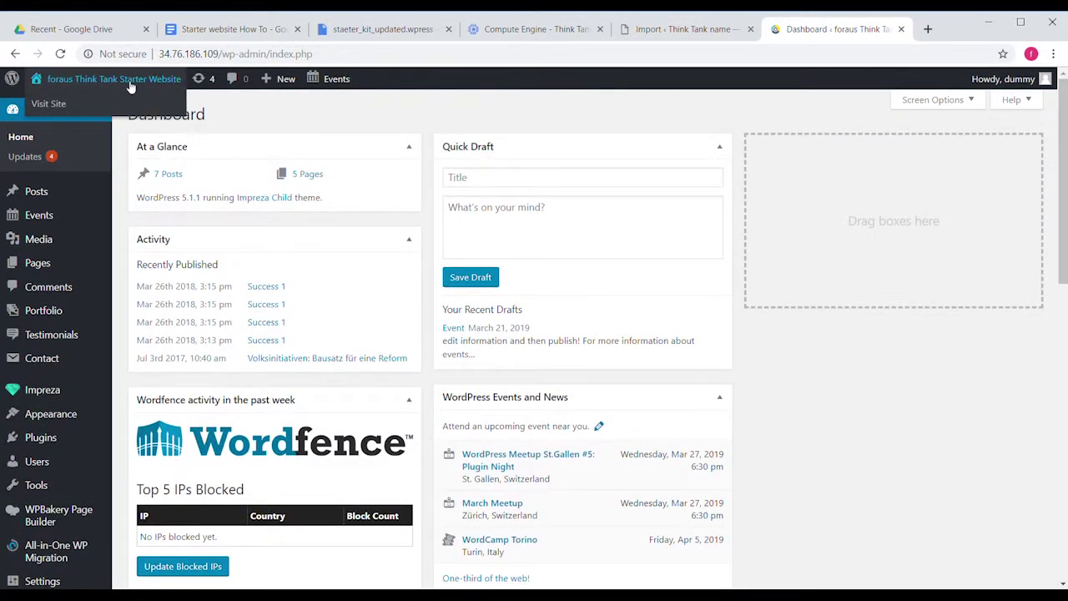
pyautogui.click(38, 79)
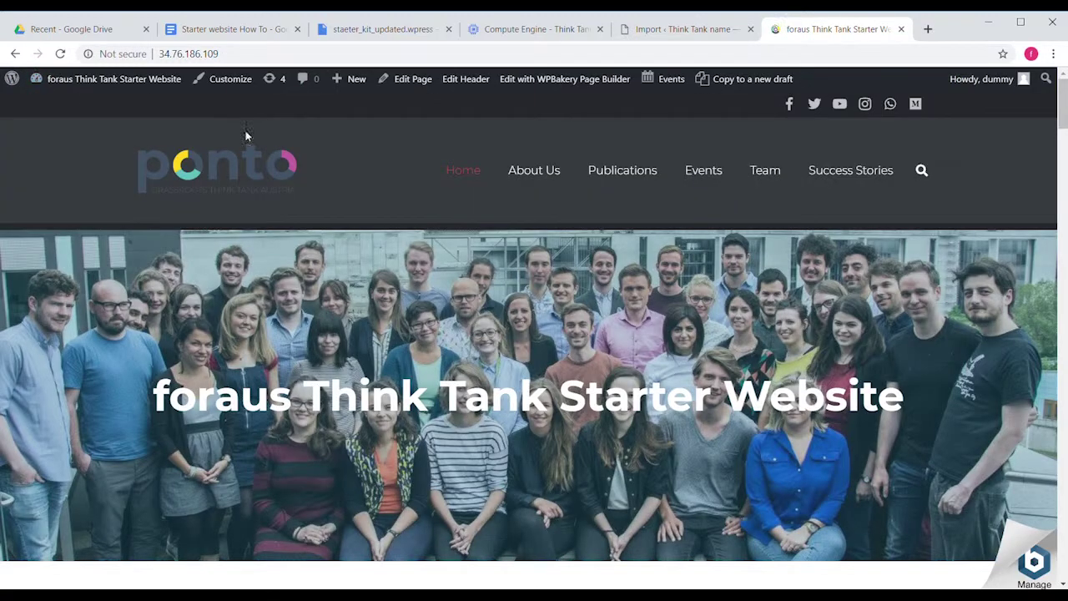
pyautogui.scroll(-2, 479, 310)
pyautogui.scroll(-15, 480, 310)
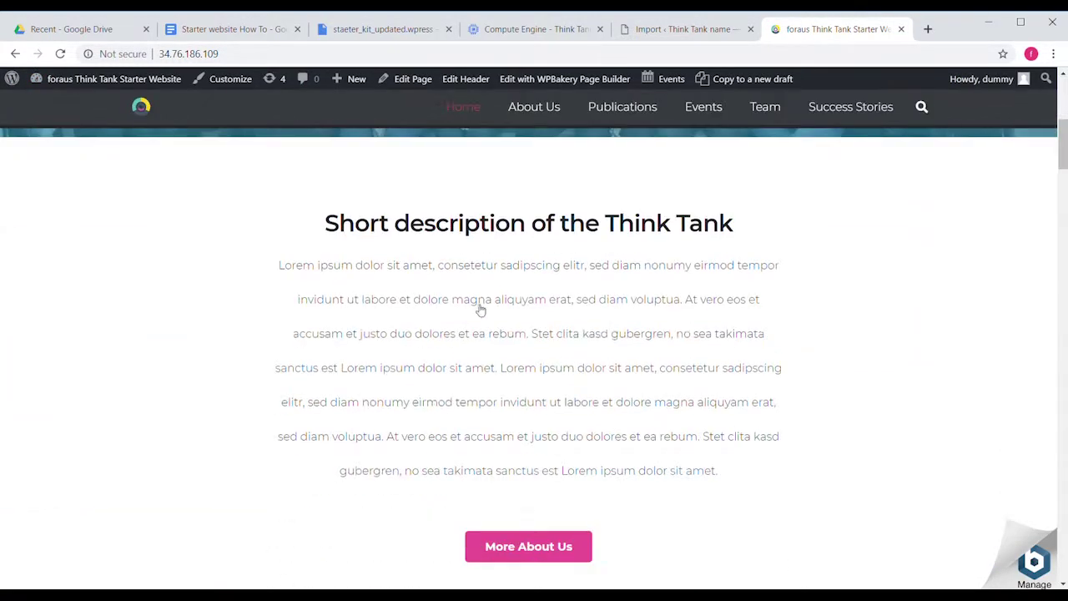
pyautogui.scroll(-3, 479, 311)
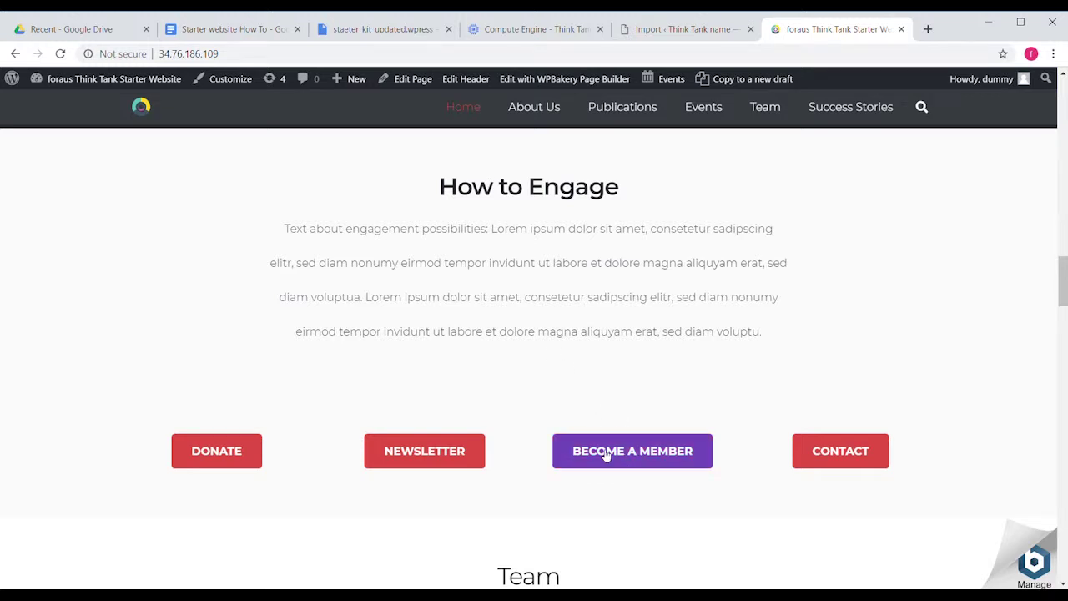
pyautogui.click(607, 452)
pyautogui.scroll(-3, 521, 447)
pyautogui.scroll(3, 519, 453)
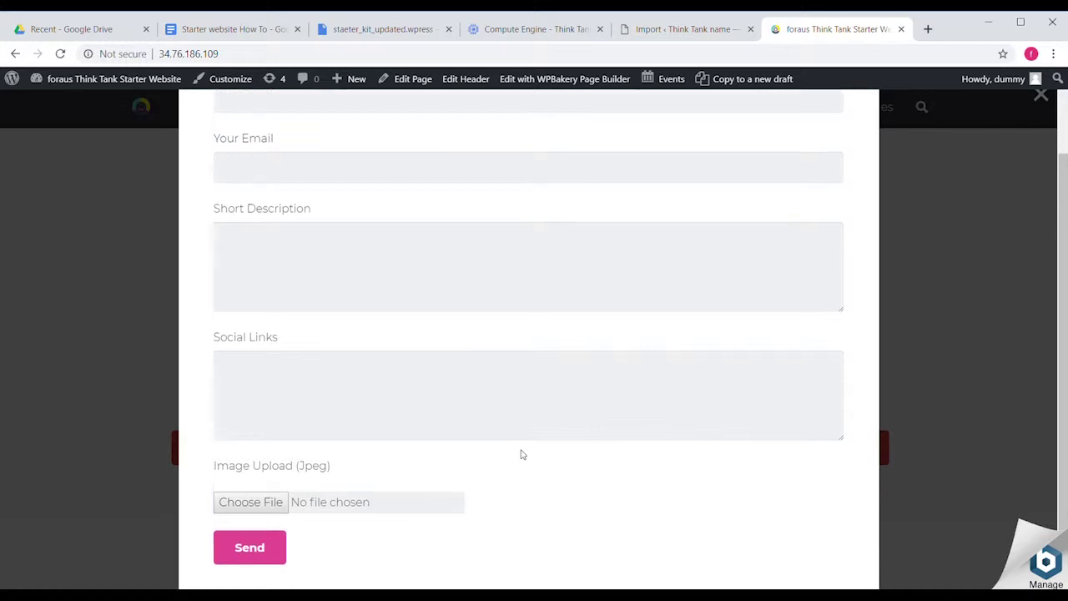
pyautogui.click(906, 314)
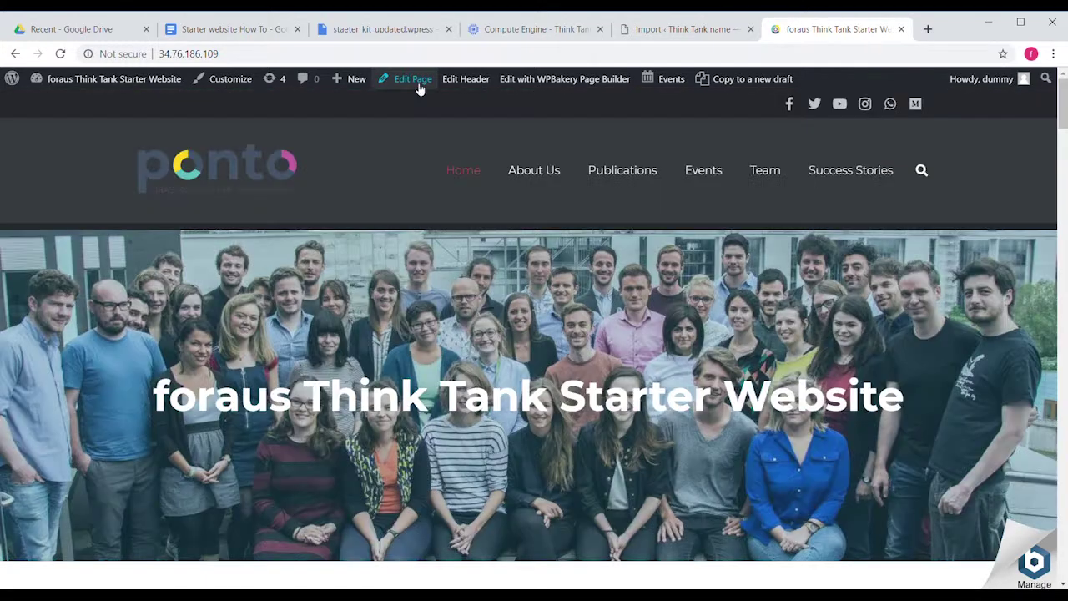
# Edit the Home page and retype 'tempor' in the first Lorem ipsum paragraph.
pyautogui.click(415, 82)
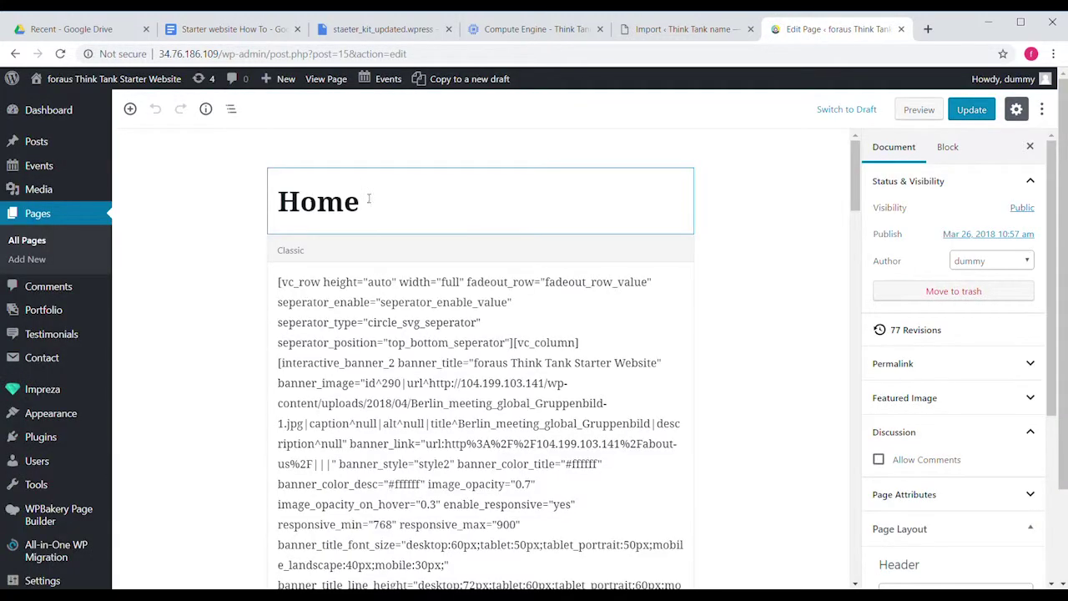
pyautogui.scroll(-5, 514, 368)
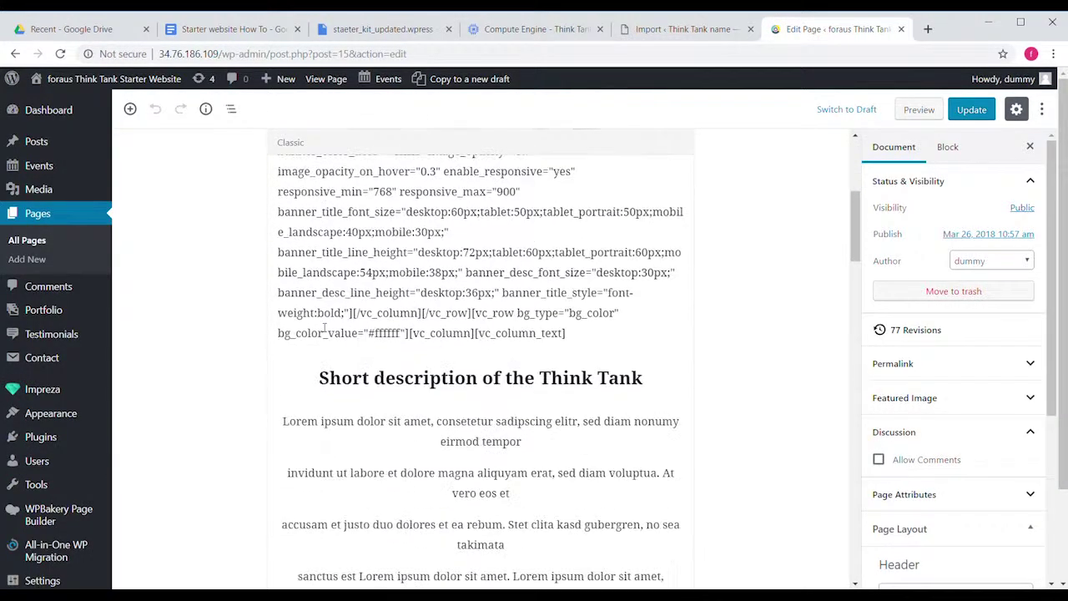
pyautogui.click(514, 367)
pyautogui.tripleClick(431, 383)
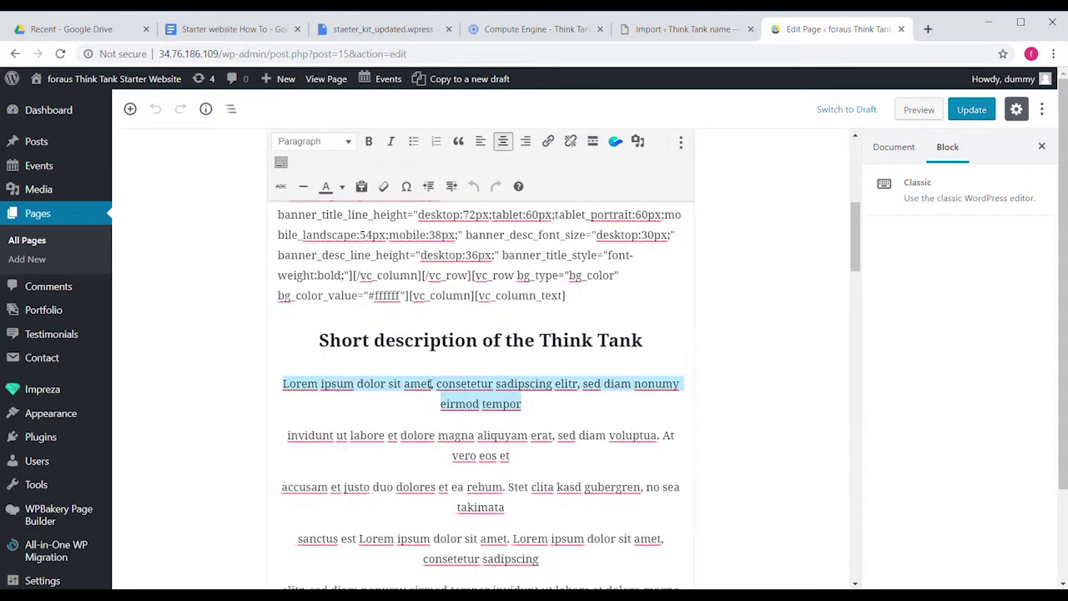
pyautogui.click(519, 406)
pyautogui.press('BackSpace')
pyautogui.press('BackSpace')
pyautogui.press('BackSpace')
pyautogui.press('BackSpace')
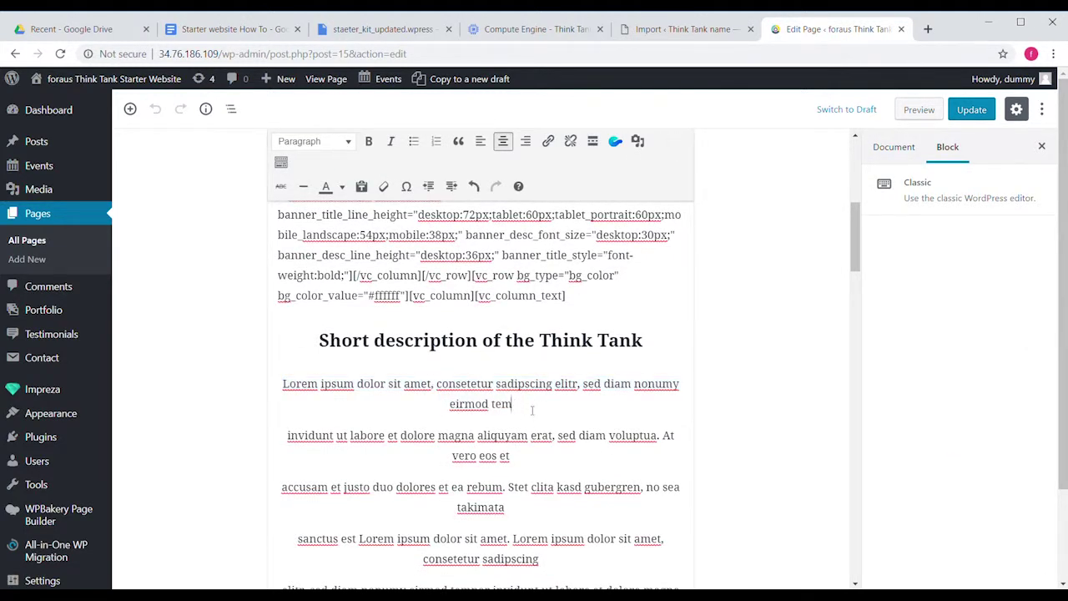
pyautogui.write('mpor')
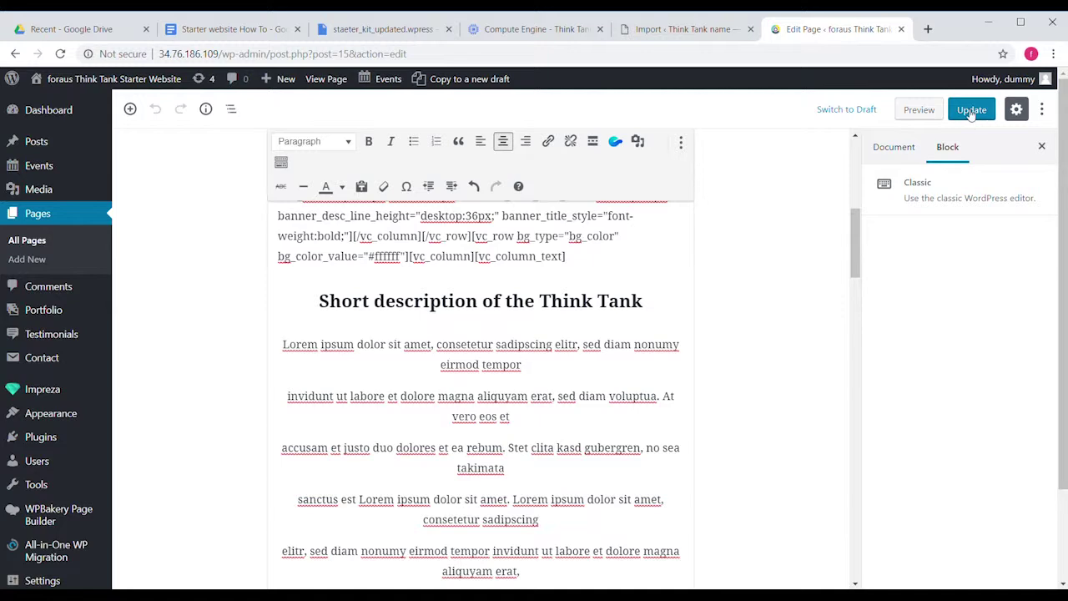
# Update the Home page and go back to the admin Dashboard.
pyautogui.click(971, 110)
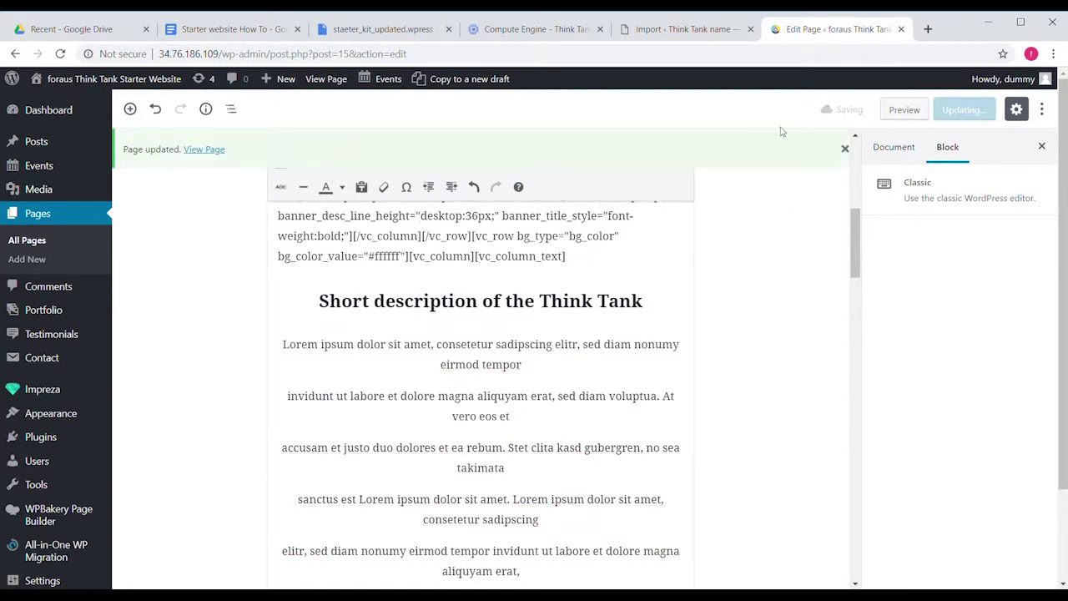
pyautogui.moveTo(67, 78)
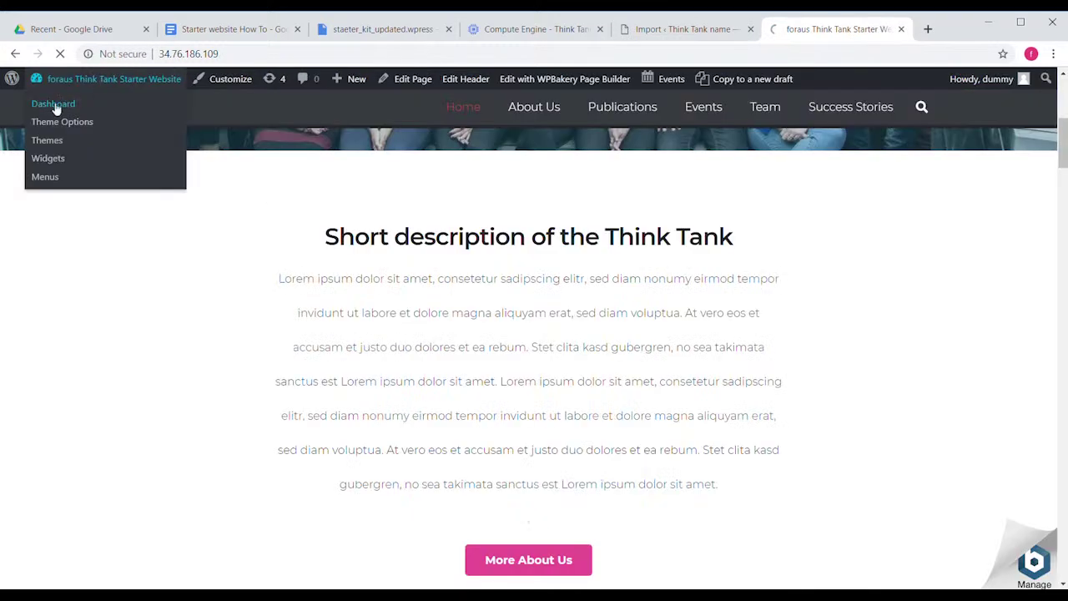
pyautogui.click(50, 106)
pyautogui.moveTo(58, 186)
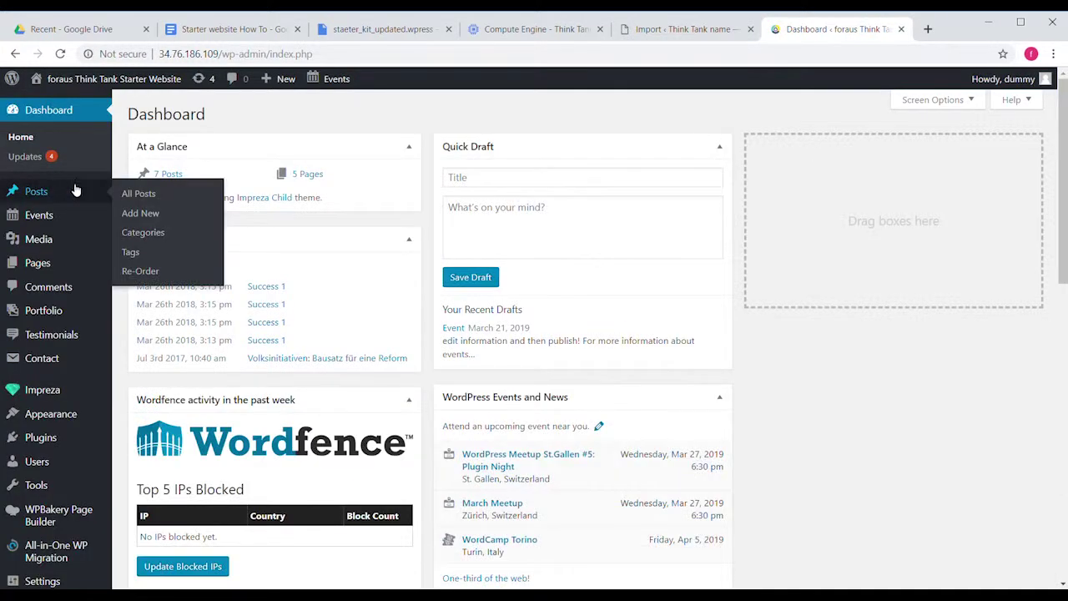
# Tick the Publications and Success categories and apply the bulk action.
pyautogui.click(139, 235)
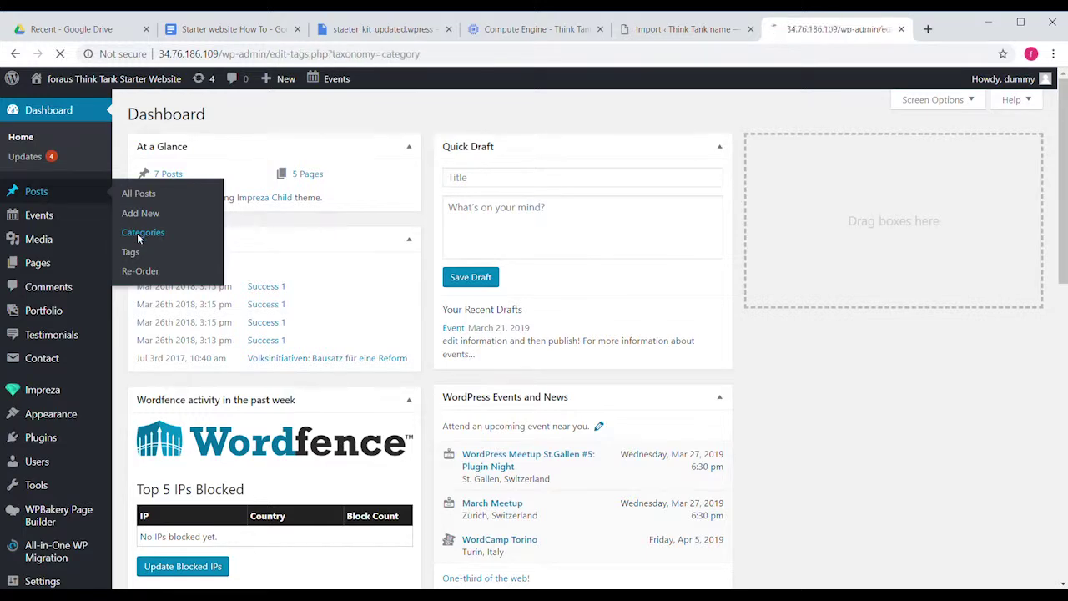
pyautogui.click(465, 256)
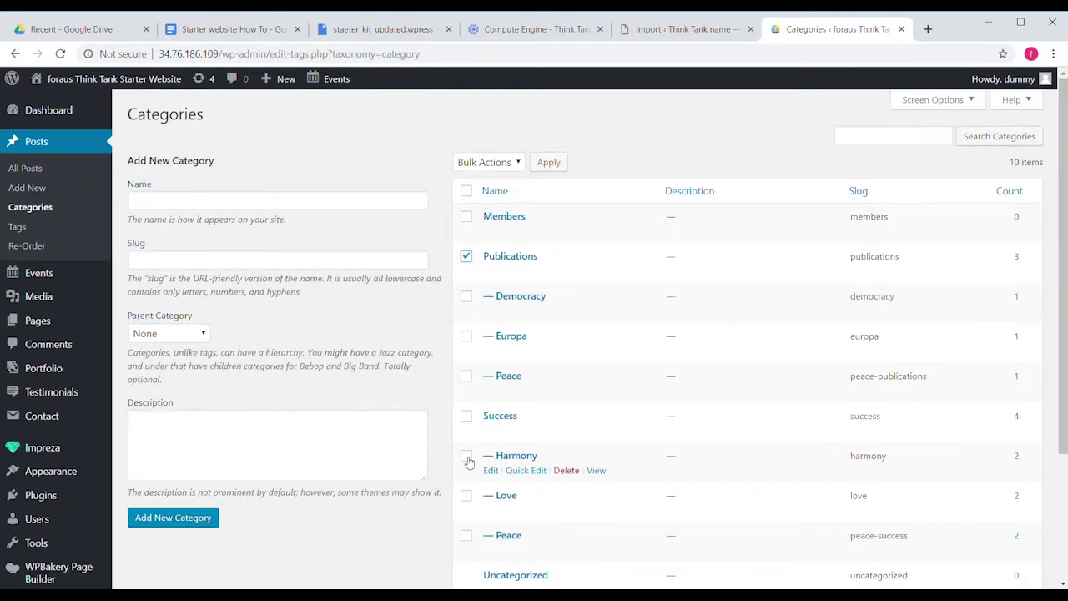
pyautogui.click(467, 416)
pyautogui.scroll(-3, 500, 417)
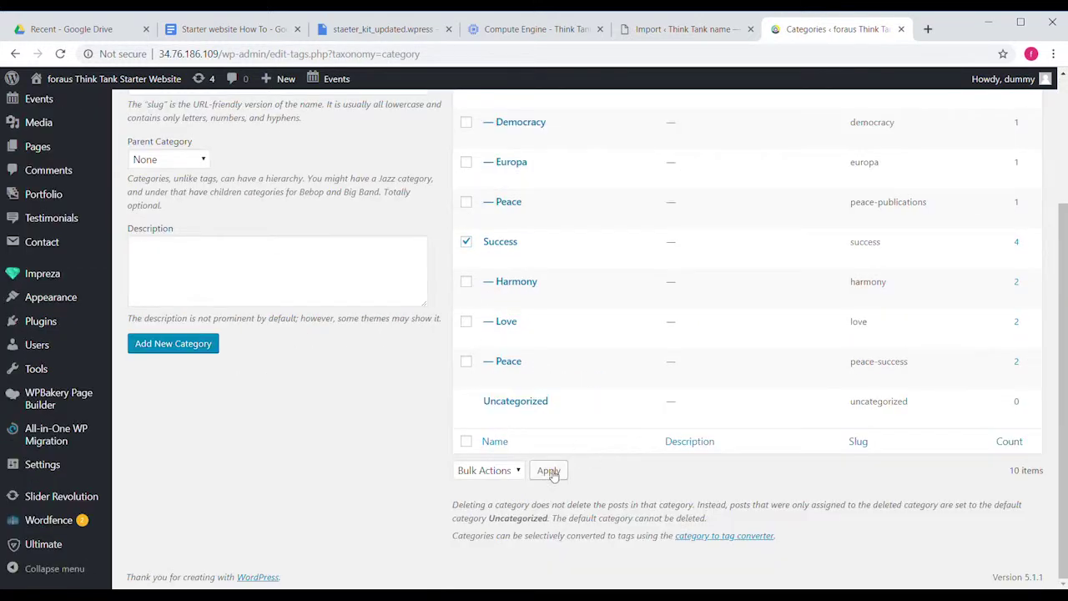
pyautogui.click(550, 469)
pyautogui.click(75, 112)
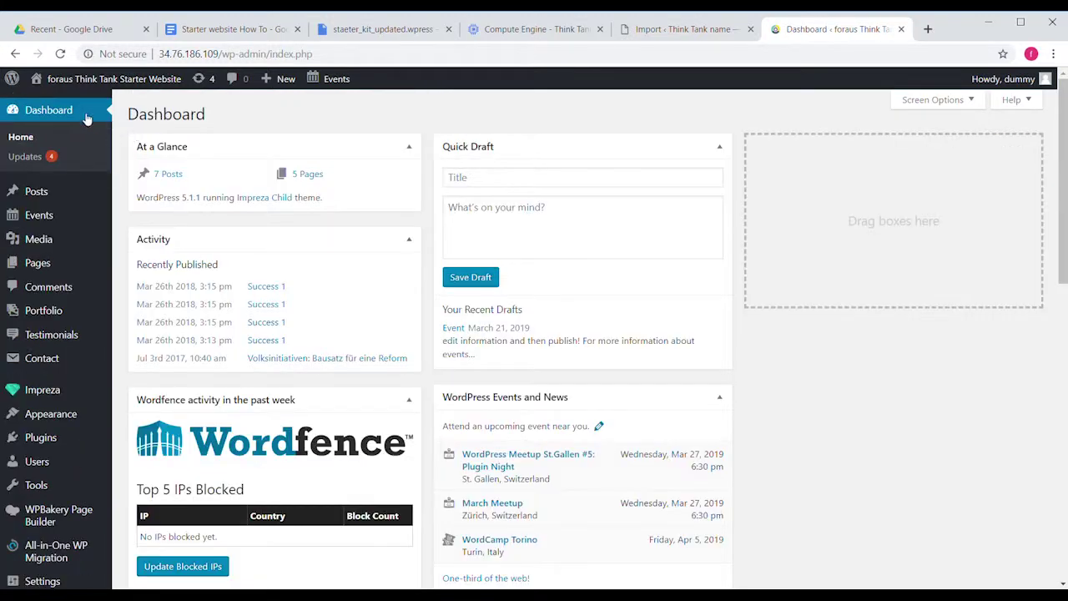
# Start an All-in-One WP Migration backup, expand Find/Replace and Export To, then view the live site.
pyautogui.moveTo(57, 267)
pyautogui.scroll(-2, 57, 267)
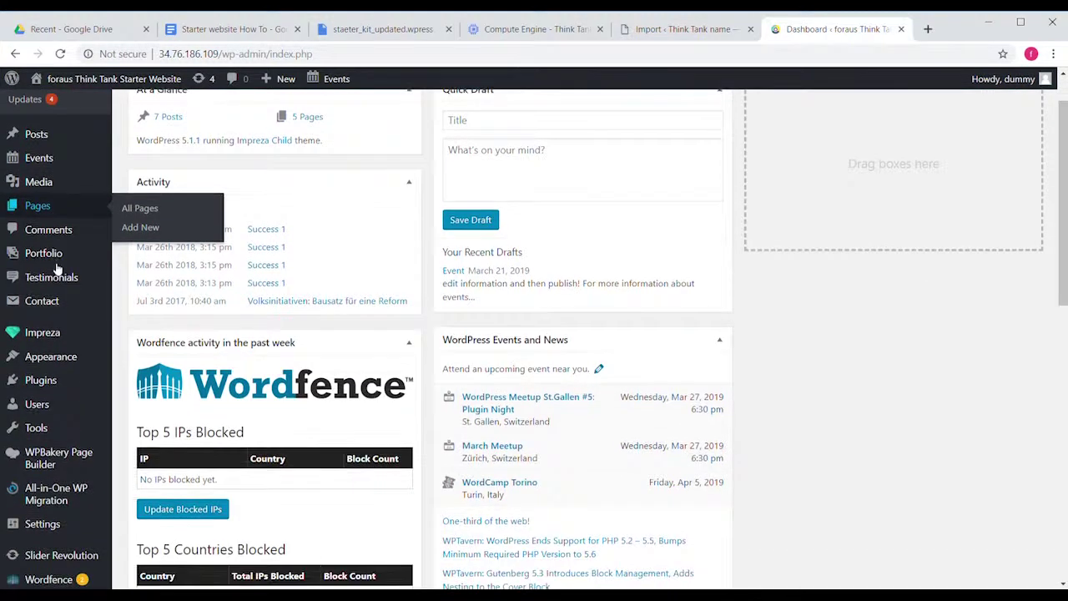
pyautogui.moveTo(71, 438)
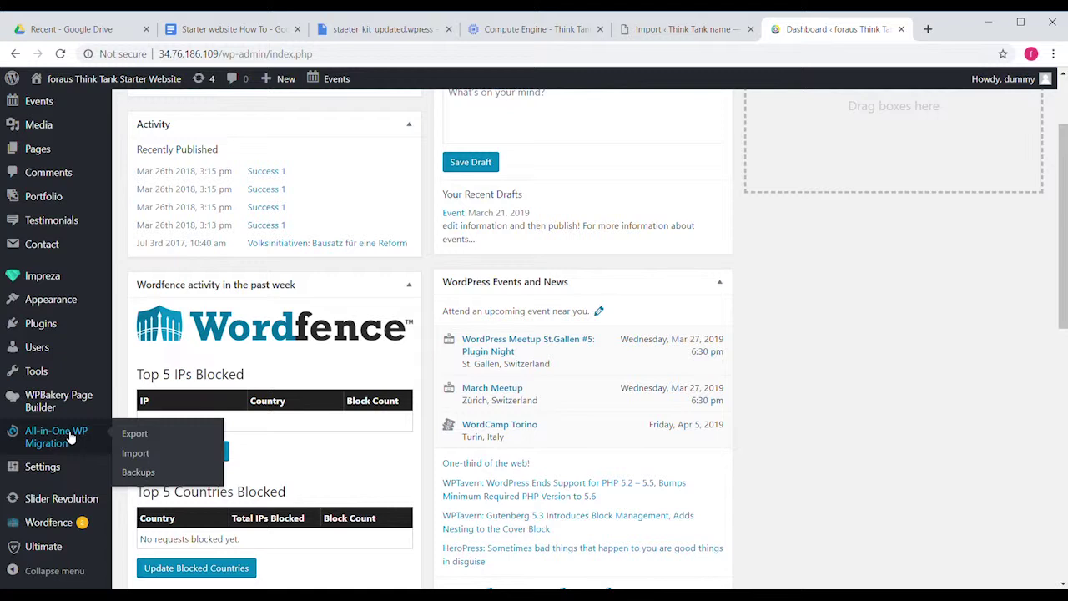
pyautogui.click(137, 472)
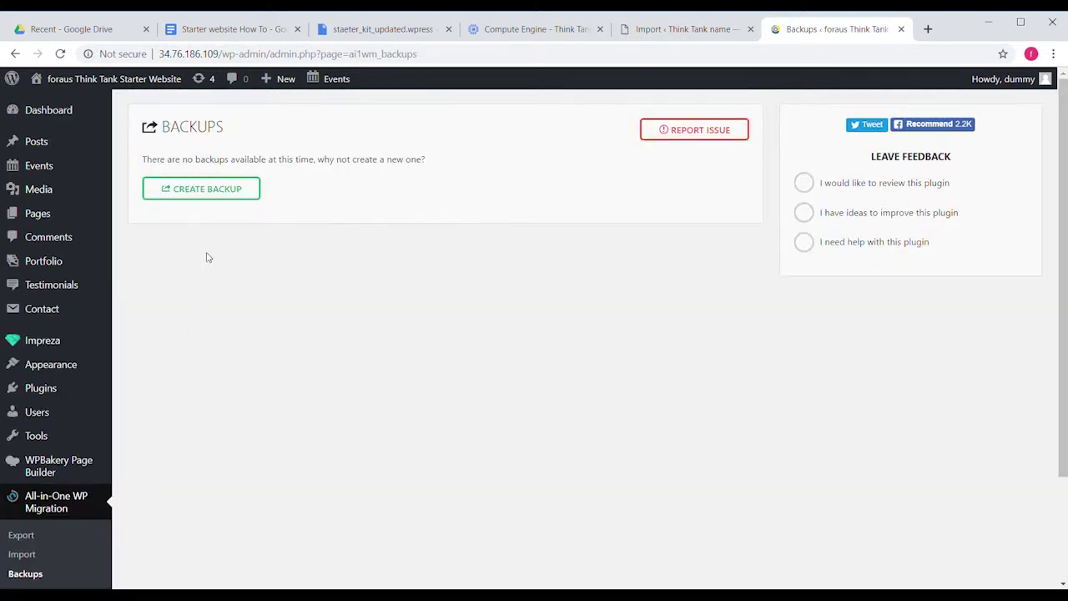
pyautogui.click(215, 191)
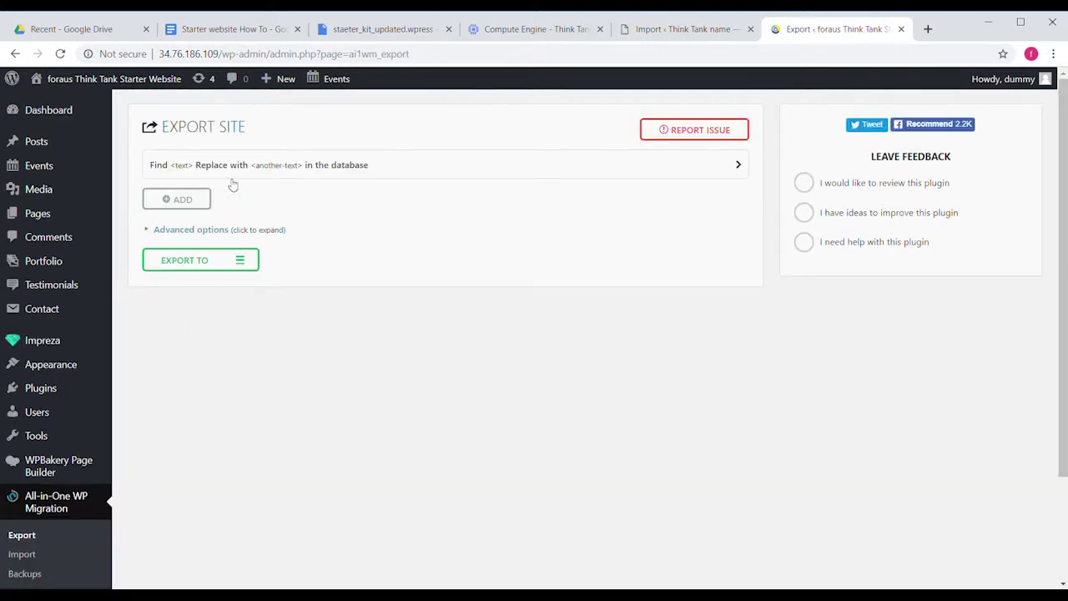
pyautogui.click(538, 175)
pyautogui.click(563, 196)
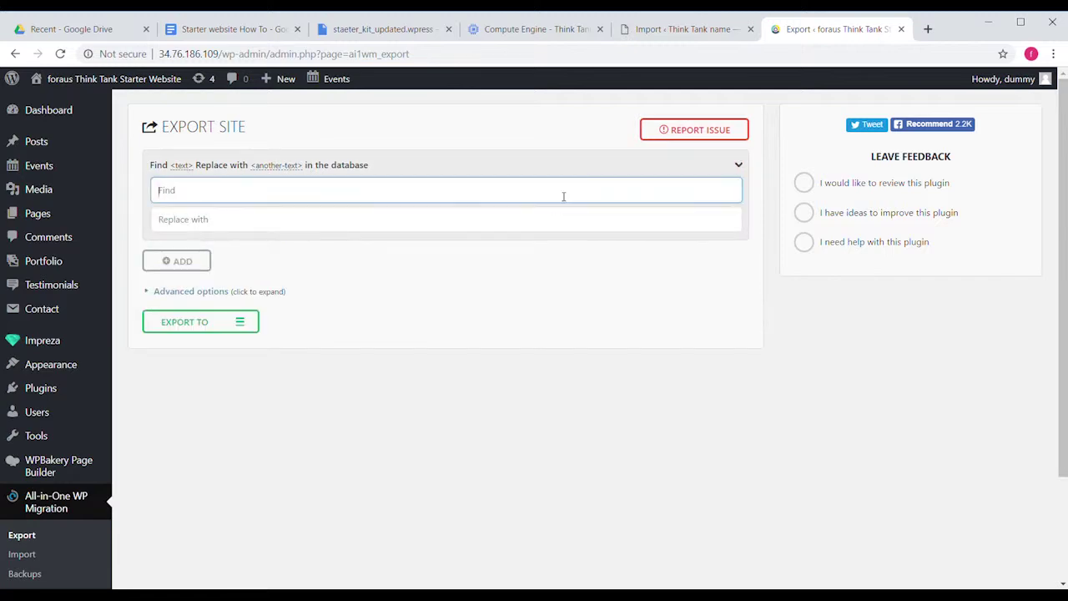
pyautogui.click(223, 324)
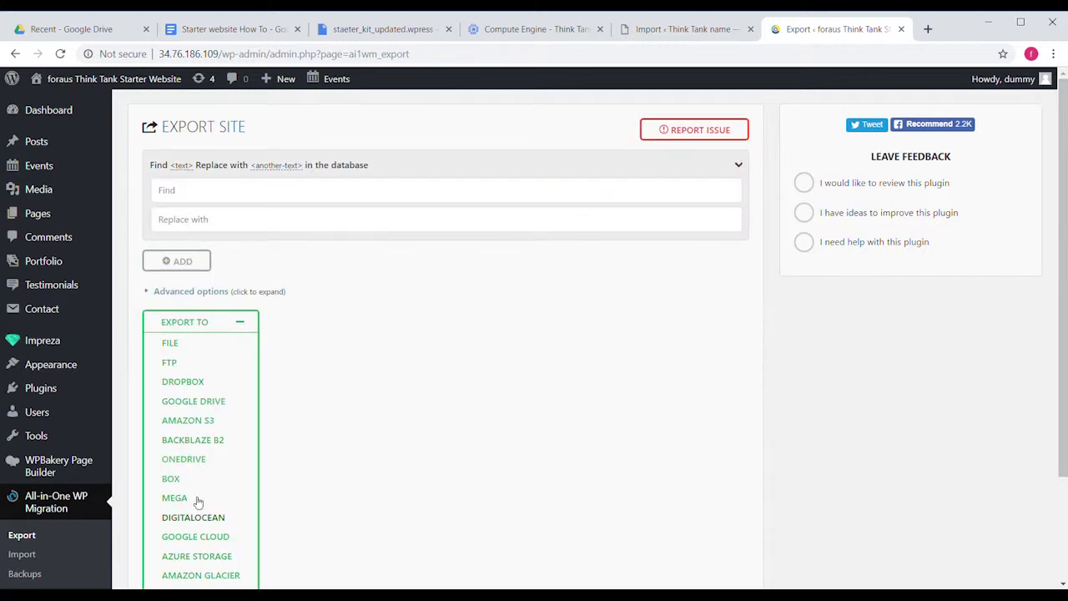
pyautogui.click(117, 82)
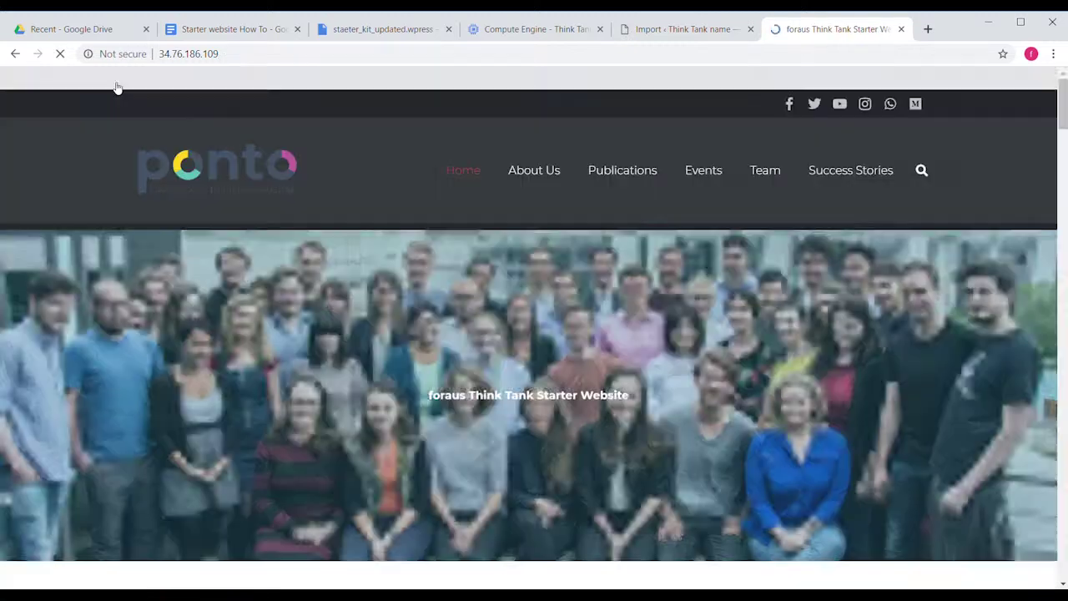
pyautogui.scroll(-2, 290, 263)
pyautogui.scroll(-10, 290, 264)
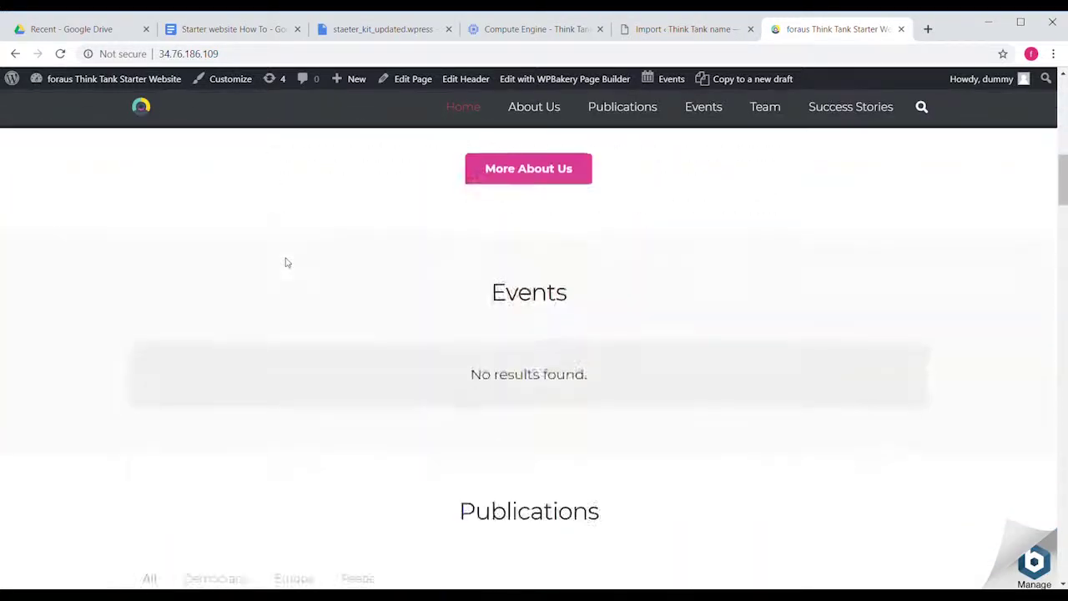
pyautogui.scroll(-10, 285, 262)
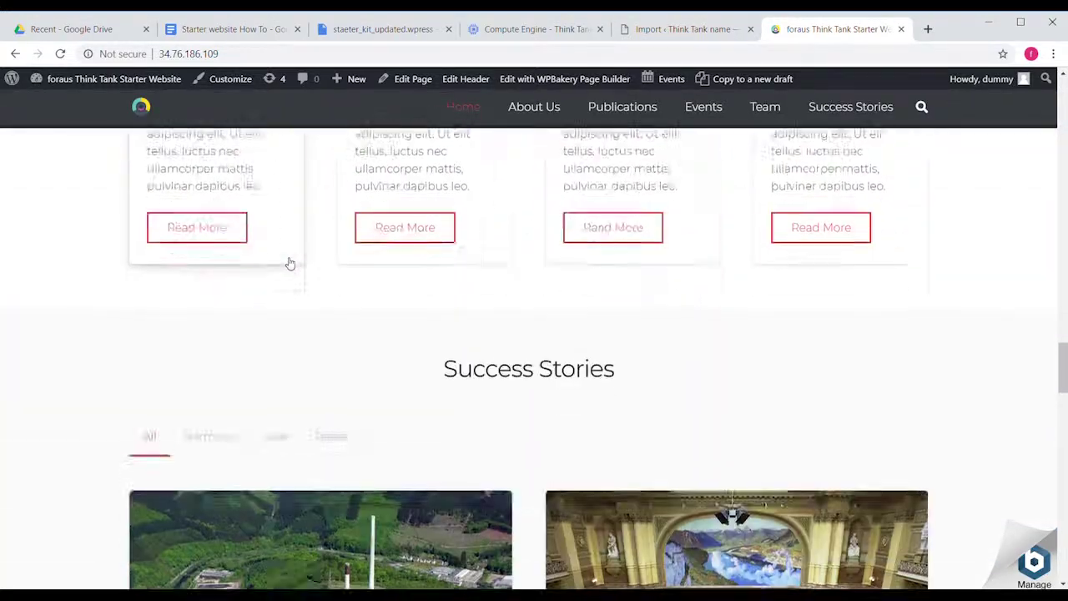
pyautogui.scroll(-5, 288, 261)
pyautogui.scroll(15, 288, 262)
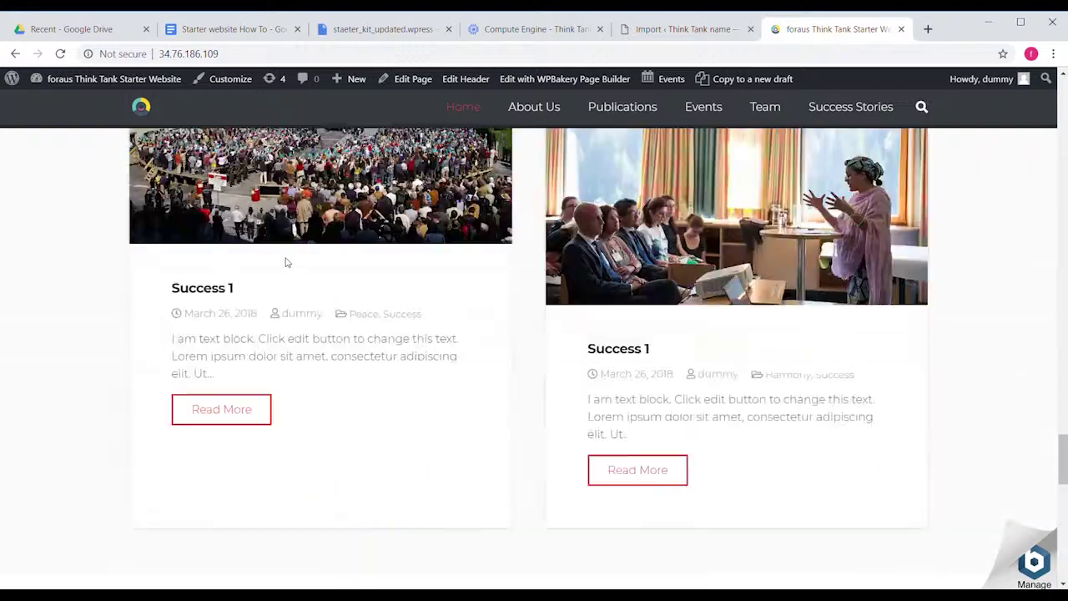
pyautogui.scroll(10, 980, 160)
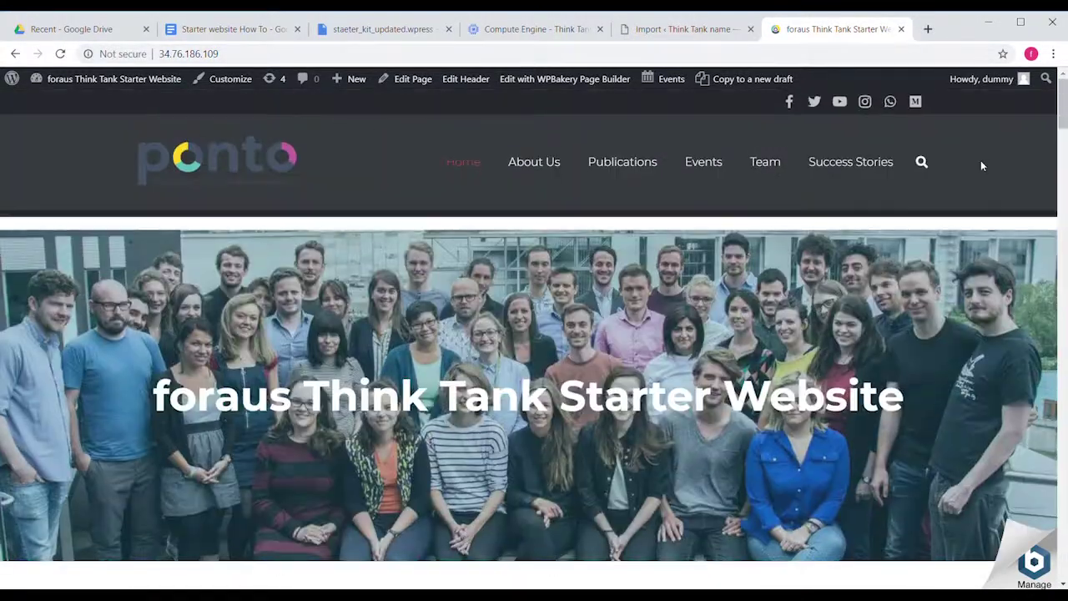